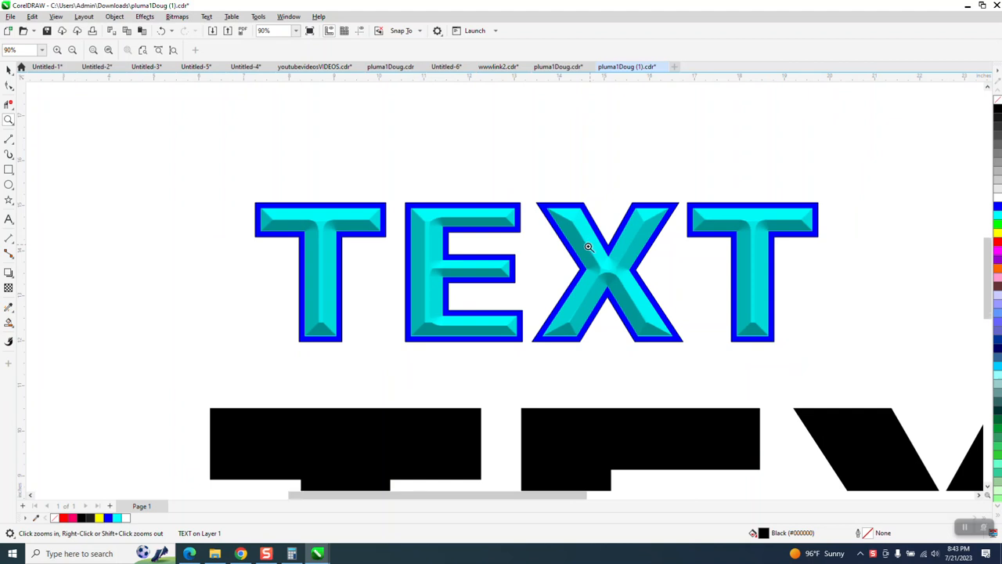
Step: Remove the fill from the large black TEXT and give it a black hairline outline
left_click(9, 69)
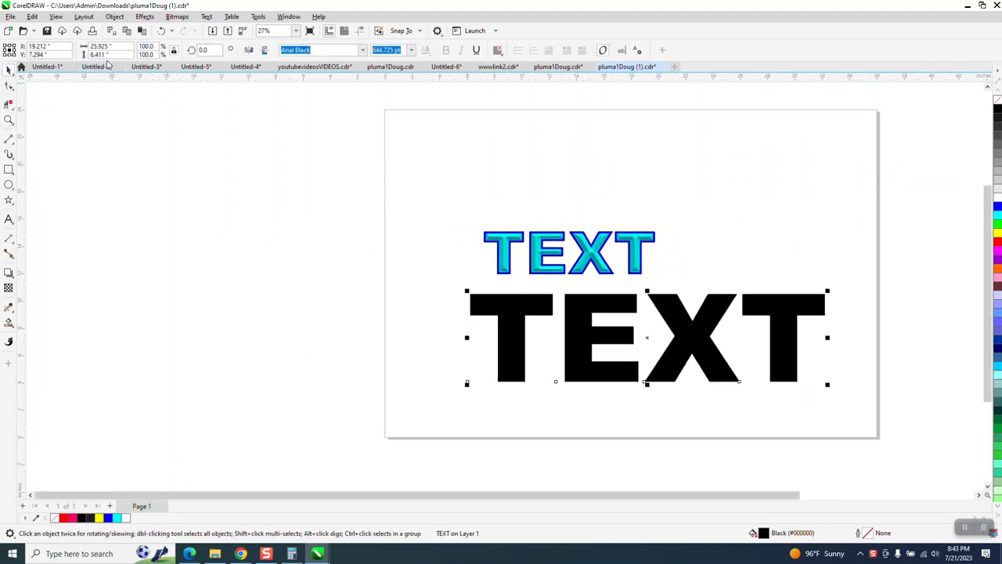
left_click(287, 141)
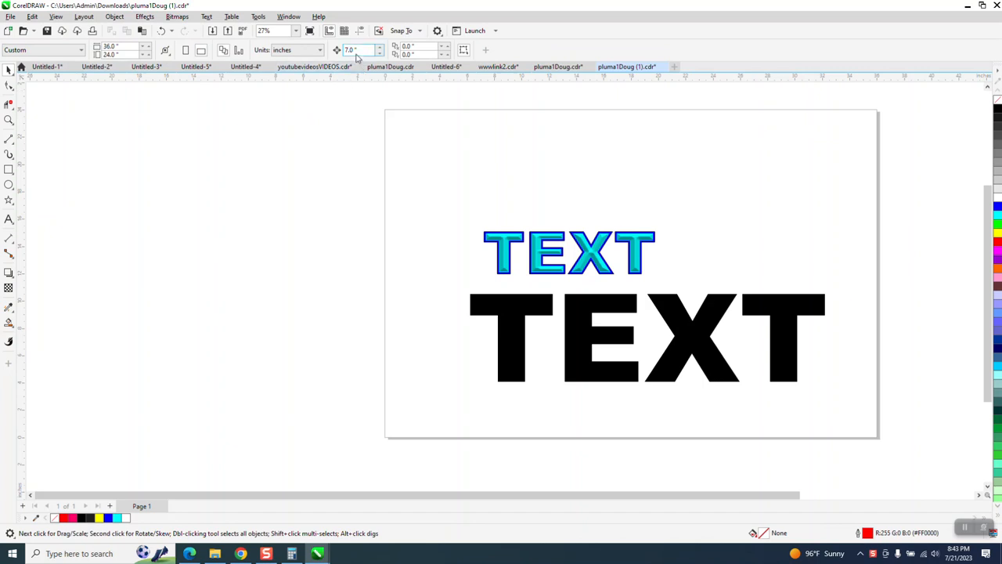
left_click(536, 311)
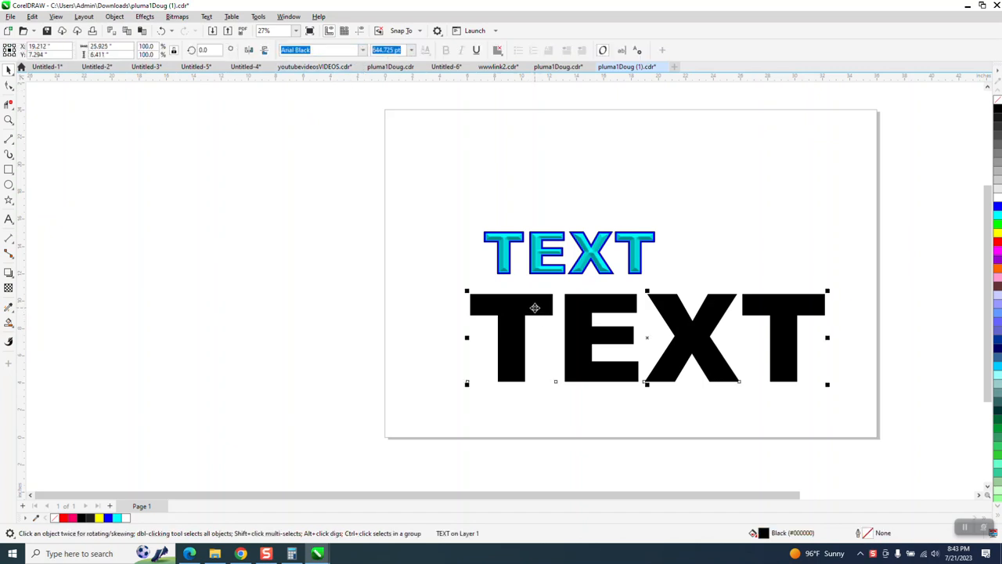
left_click(997, 105)
right_click(998, 110)
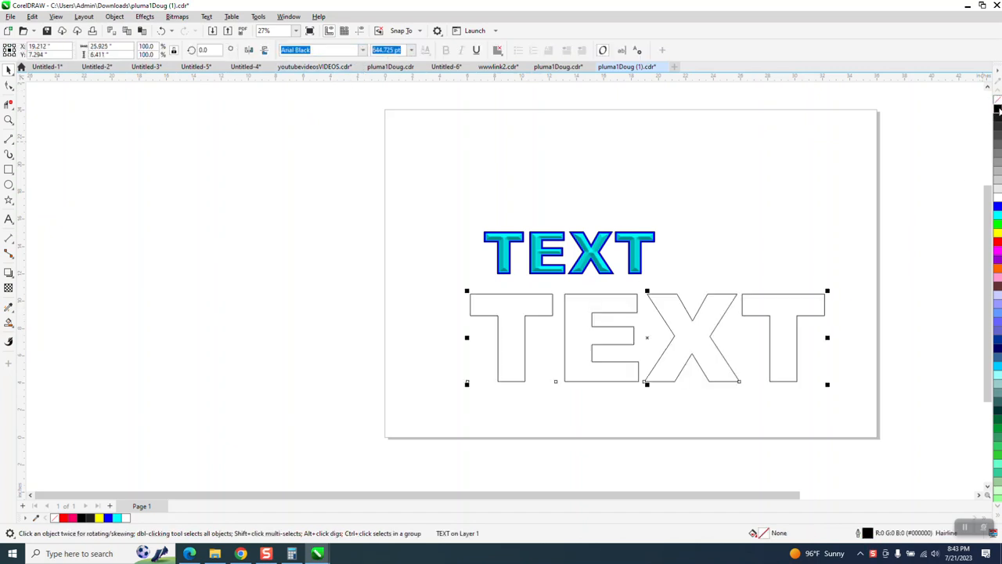
Step: Apply a one-step inside contour with a 0.25-inch offset to the large outlined TEXT
left_click(145, 16)
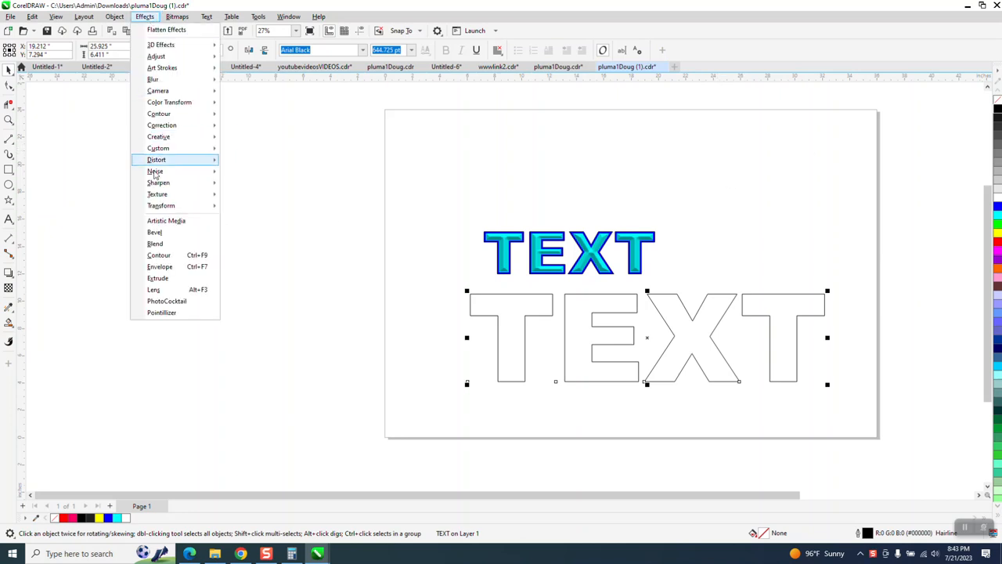
left_click(168, 265)
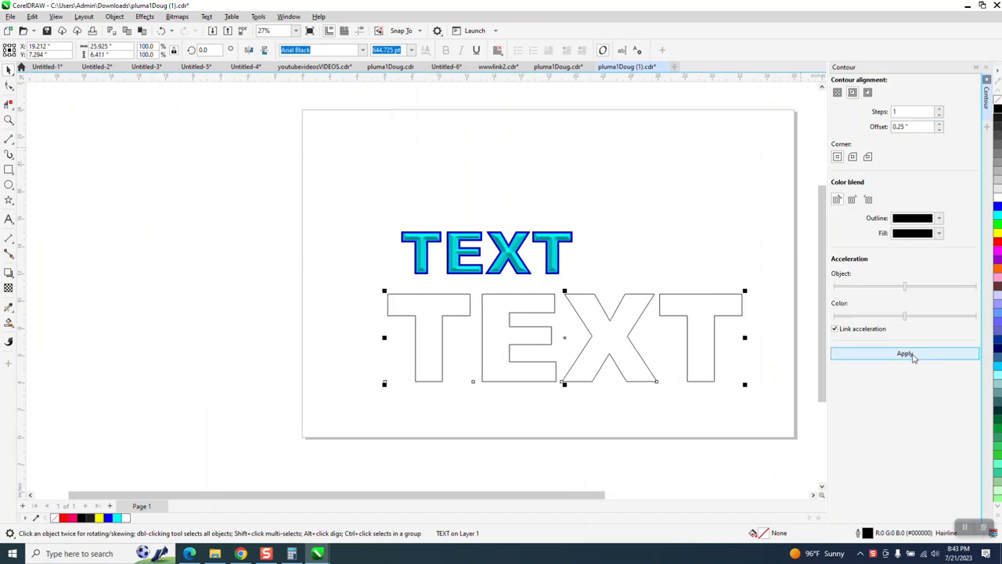
left_click(913, 353)
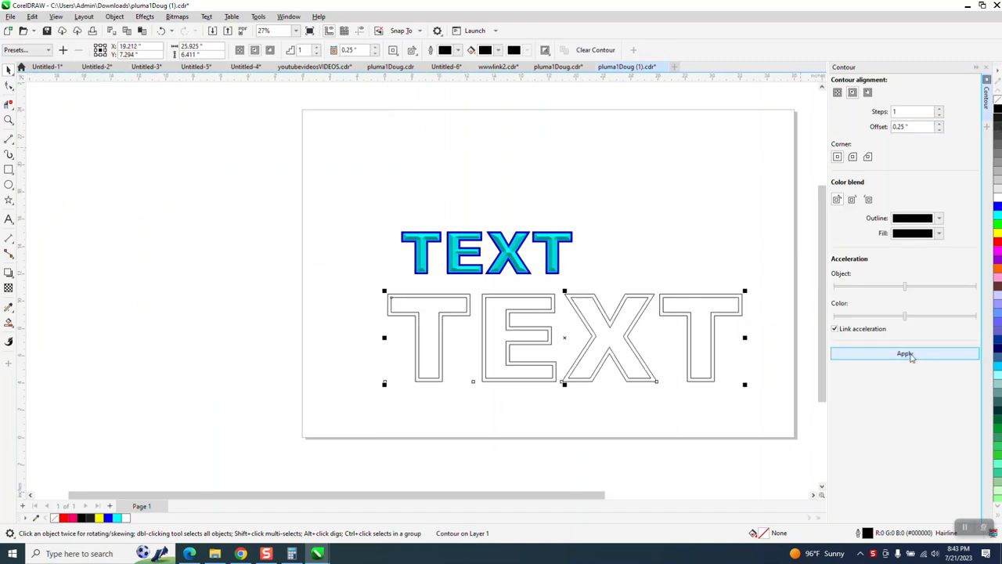
Step: Break the contour apart and move the inner contour shape 7 inches down, below the original text
left_click(114, 17)
left_click(170, 259)
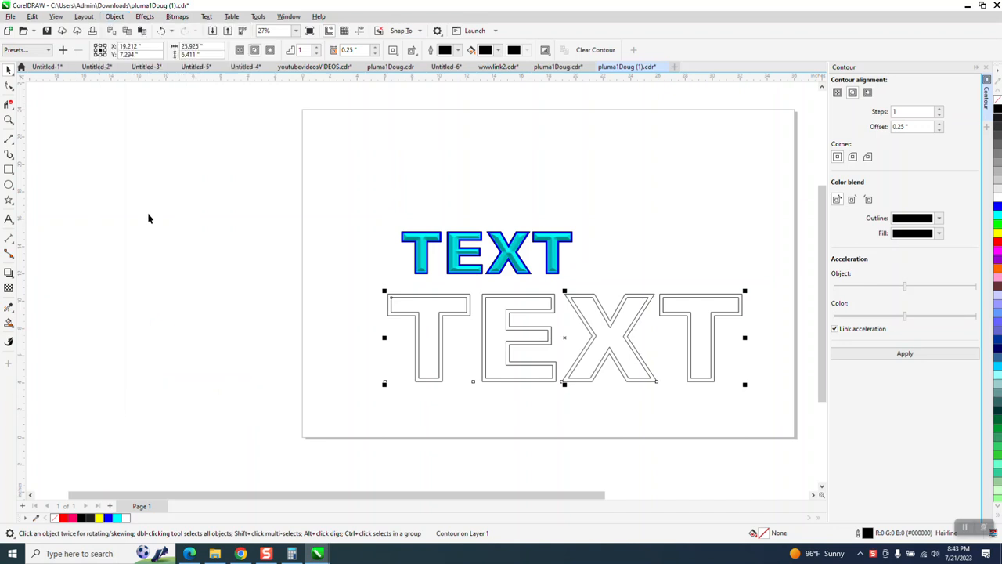
left_click(437, 310)
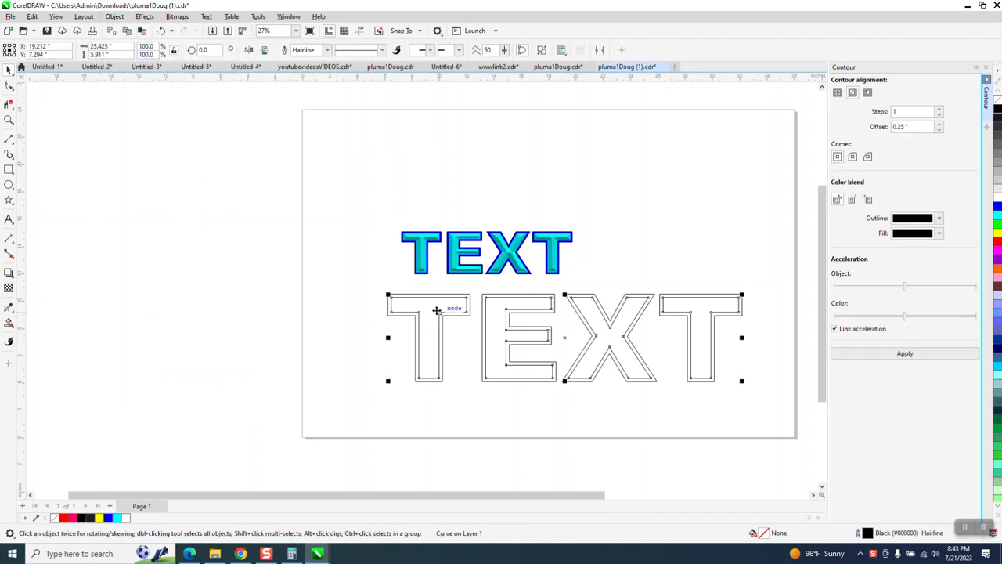
left_click_drag(437, 310, 437, 405)
scroll(476, 290, "down", 1)
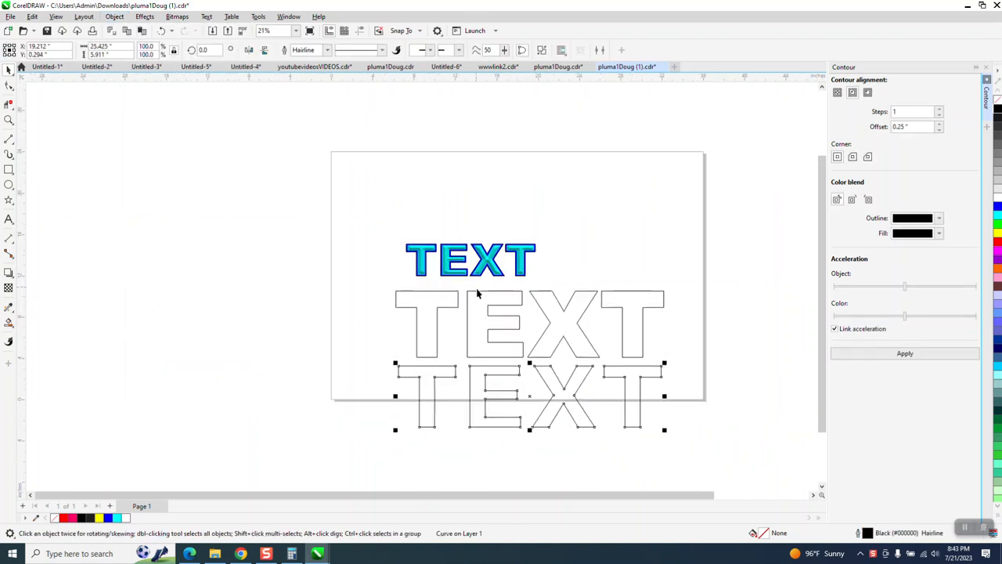
Step: Fill the large original text with blue and the separated inner contour shape with cyan, and close the contour settings
left_click(485, 305)
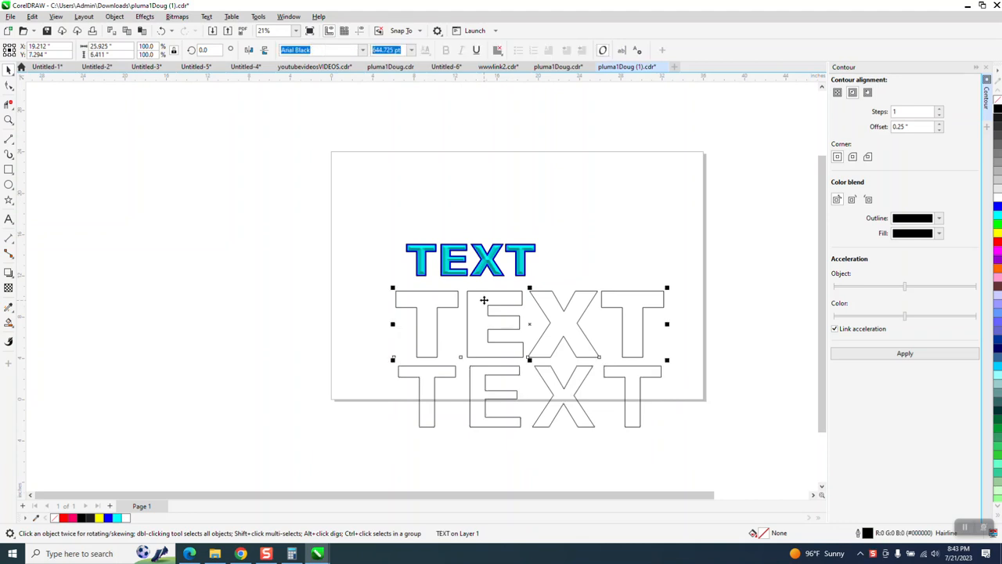
left_click(998, 206)
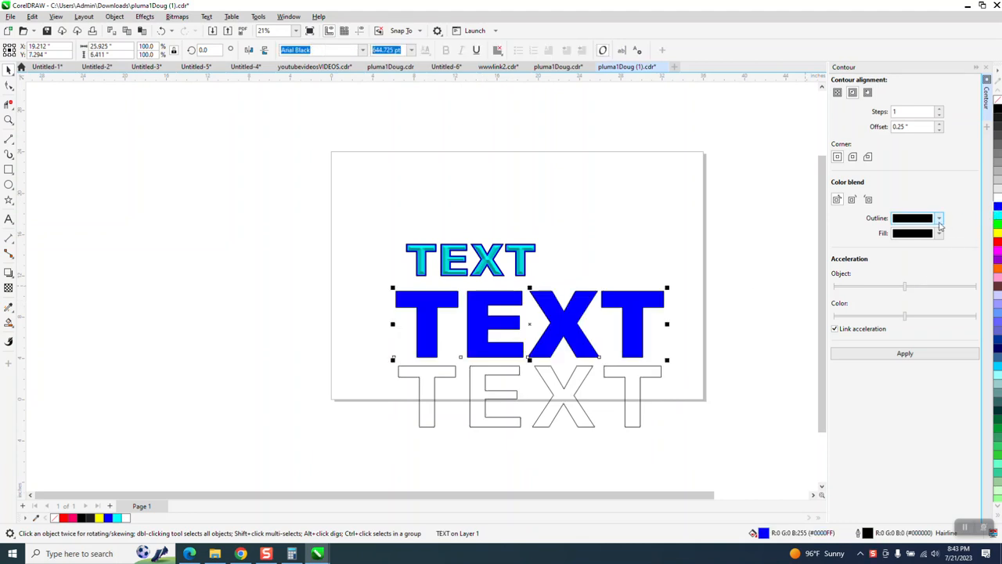
left_click(631, 383)
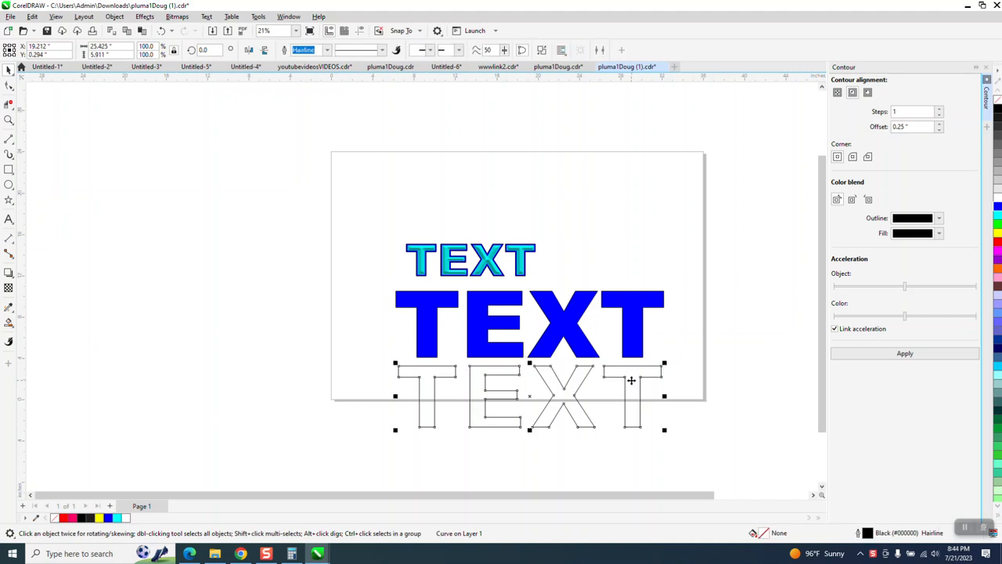
left_click(998, 215)
left_click(986, 69)
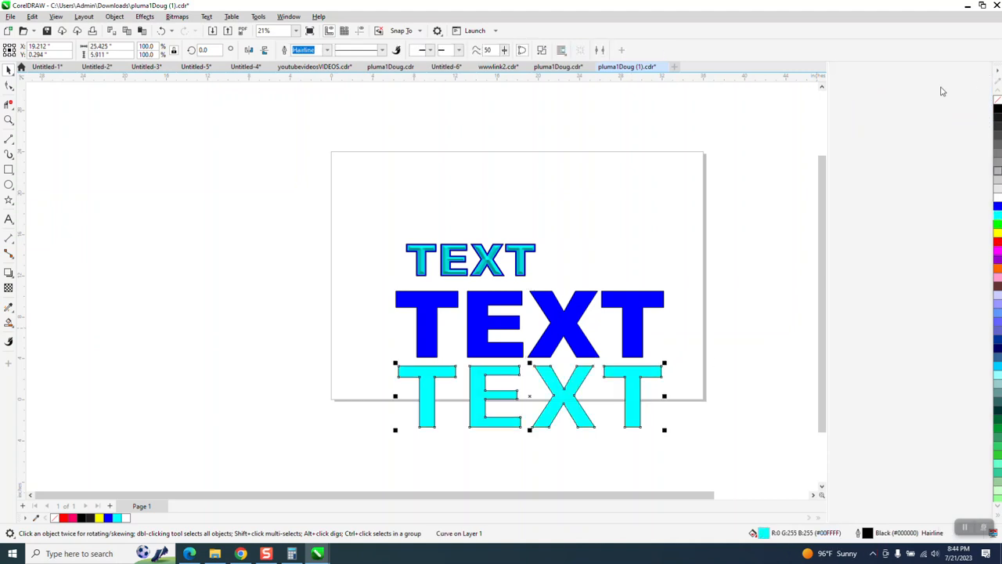
Step: Apply a soft-edge bevel with a 0.3-inch distance to the cyan lettering and move it 7 inches up onto the blue text
left_click(152, 18)
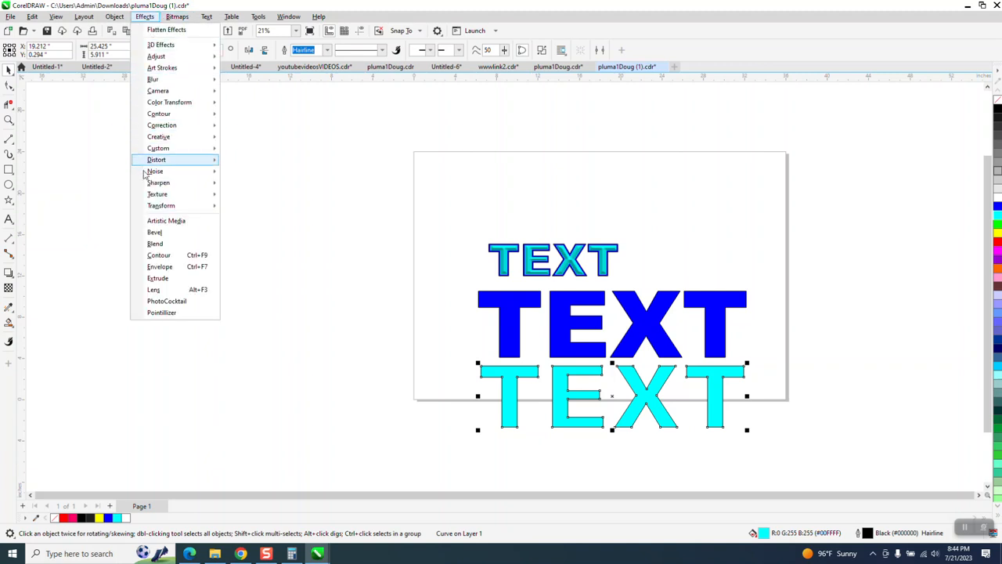
left_click(156, 232)
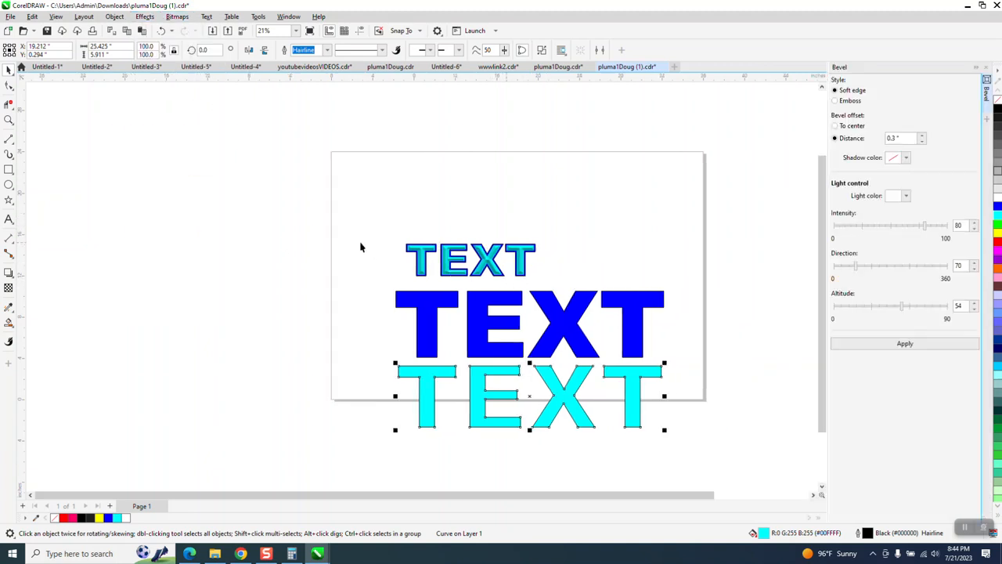
left_click(890, 138)
left_click(8, 121)
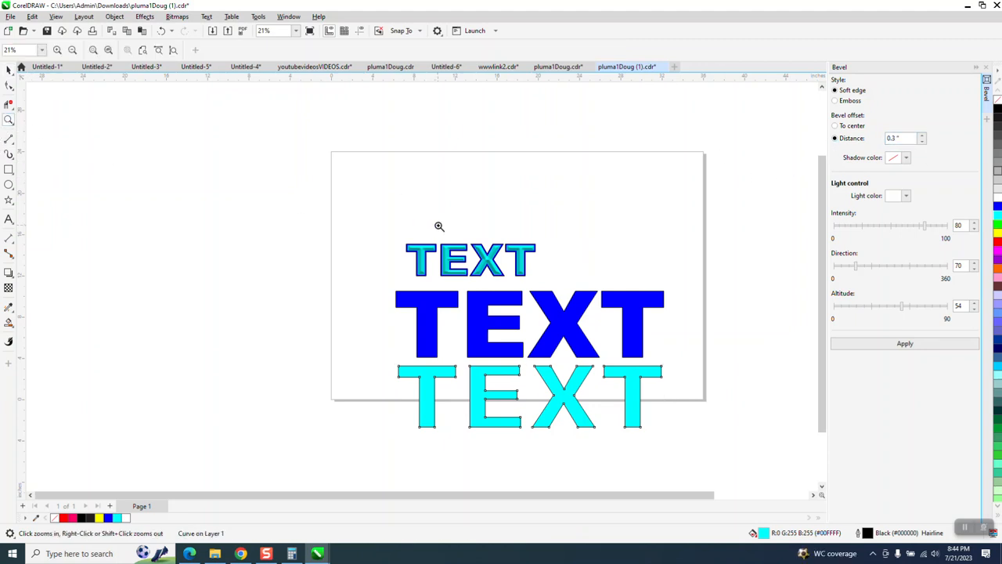
left_click_drag(383, 233, 646, 423)
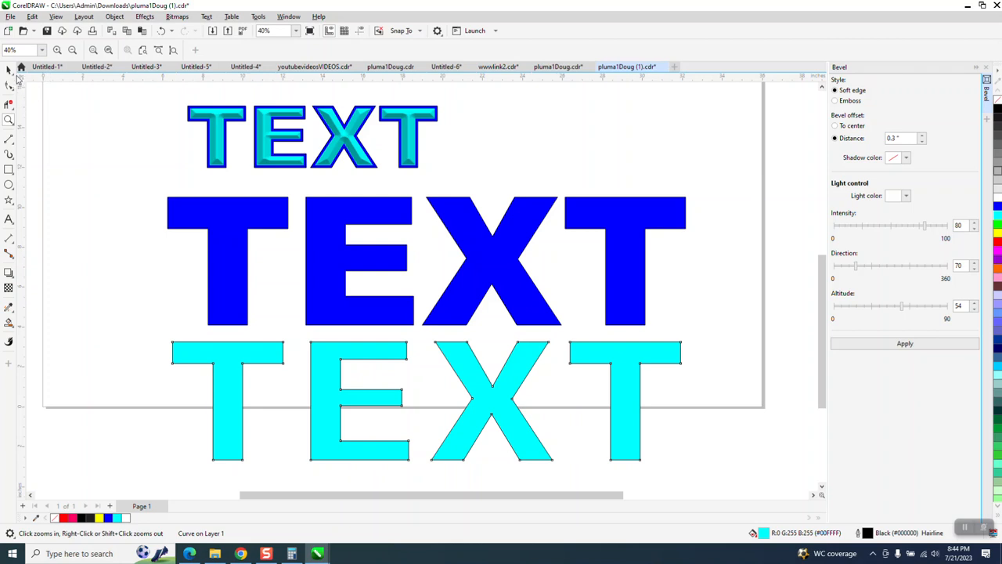
left_click(9, 70)
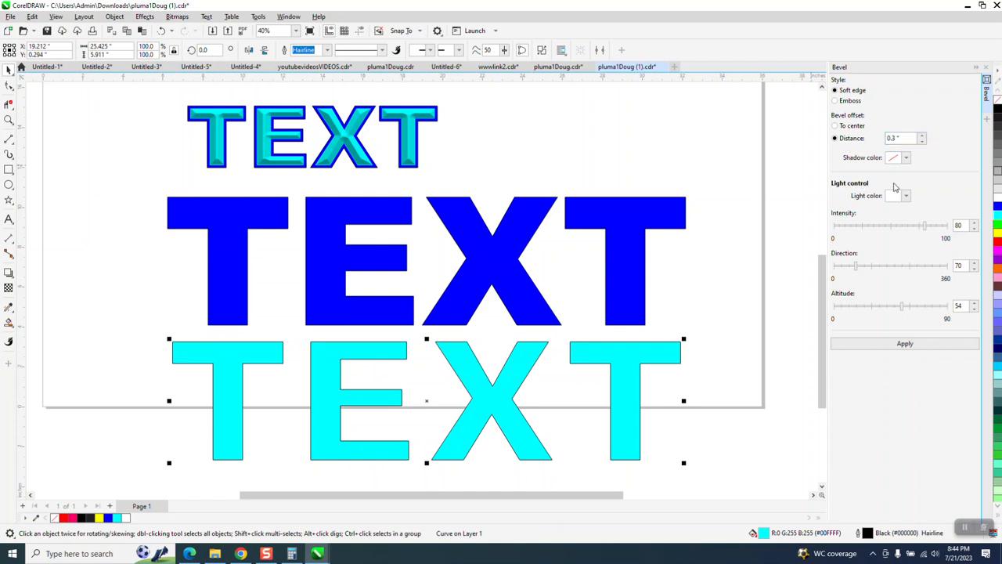
left_click(911, 343)
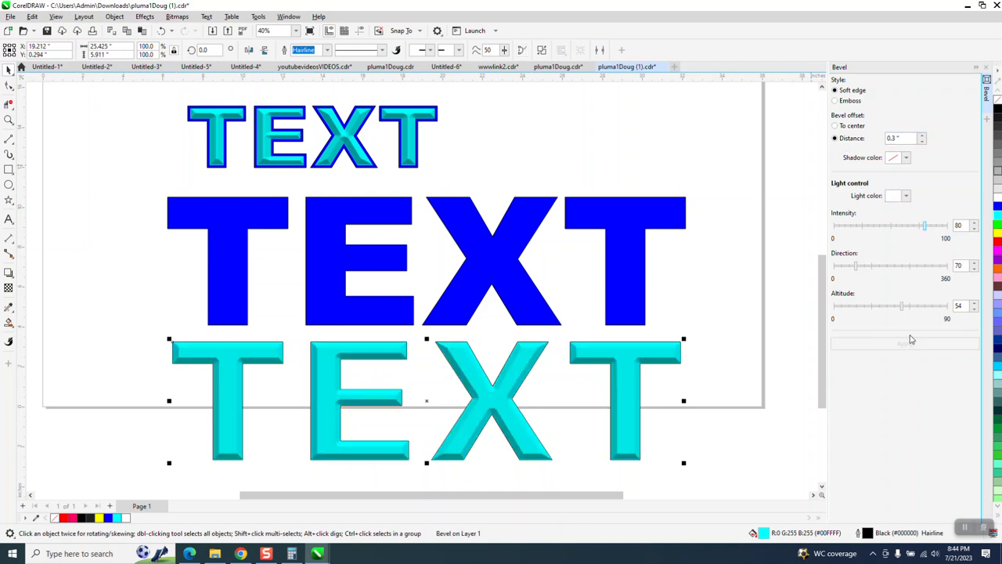
key("Up")
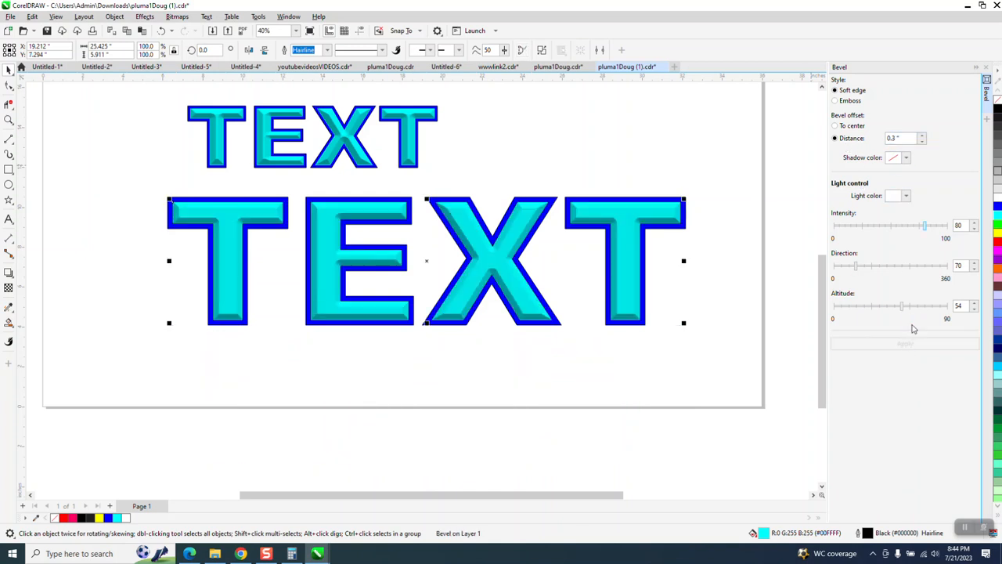
Step: Scale the large beveled text group down to about 14.15 by 3.5 inches and place it just below the other beveled text
left_click(9, 119)
left_click_drag(169, 108, 392, 262)
scroll(427, 311, "down", 3)
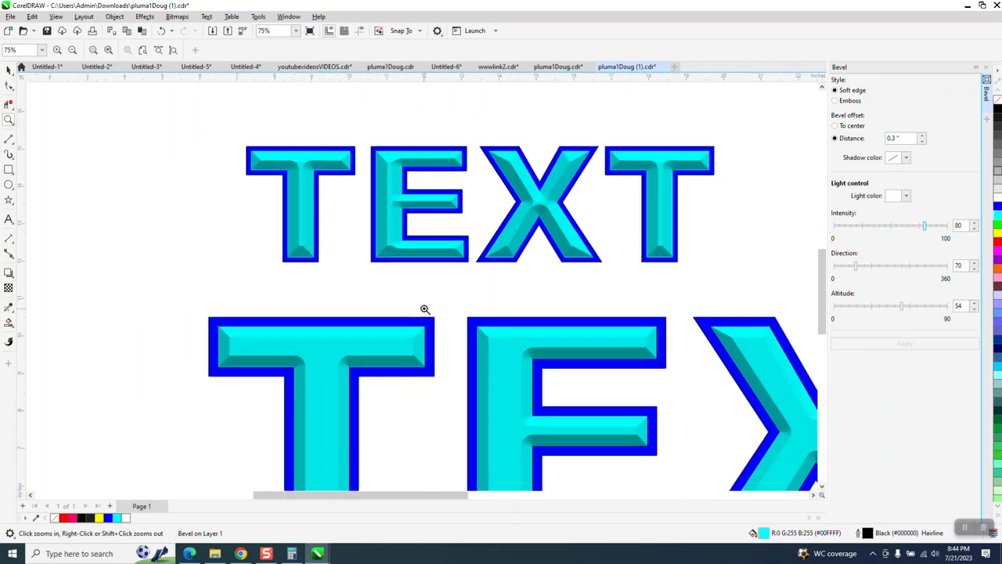
scroll(222, 214, "down", 2)
left_click(8, 69)
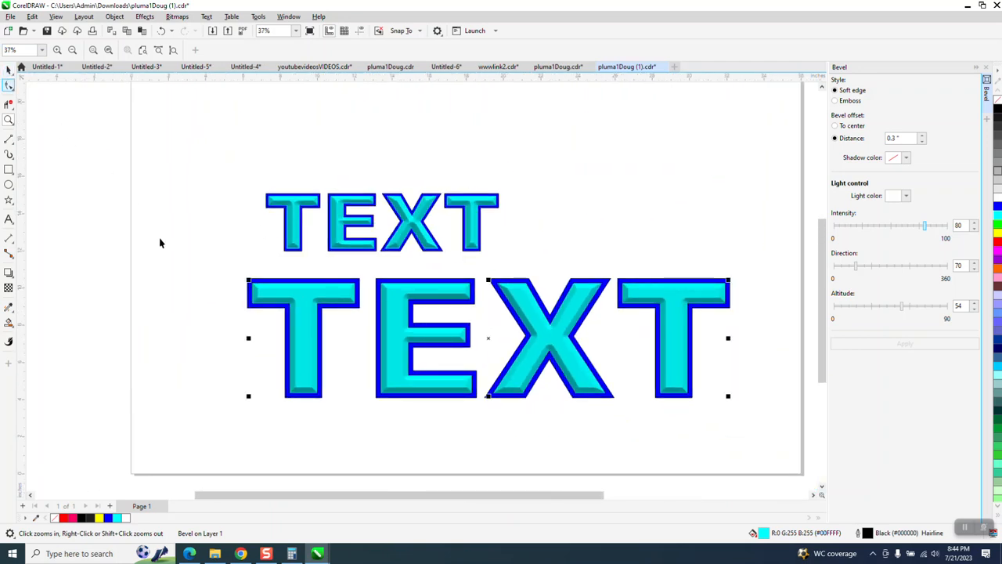
left_click_drag(202, 257, 768, 440)
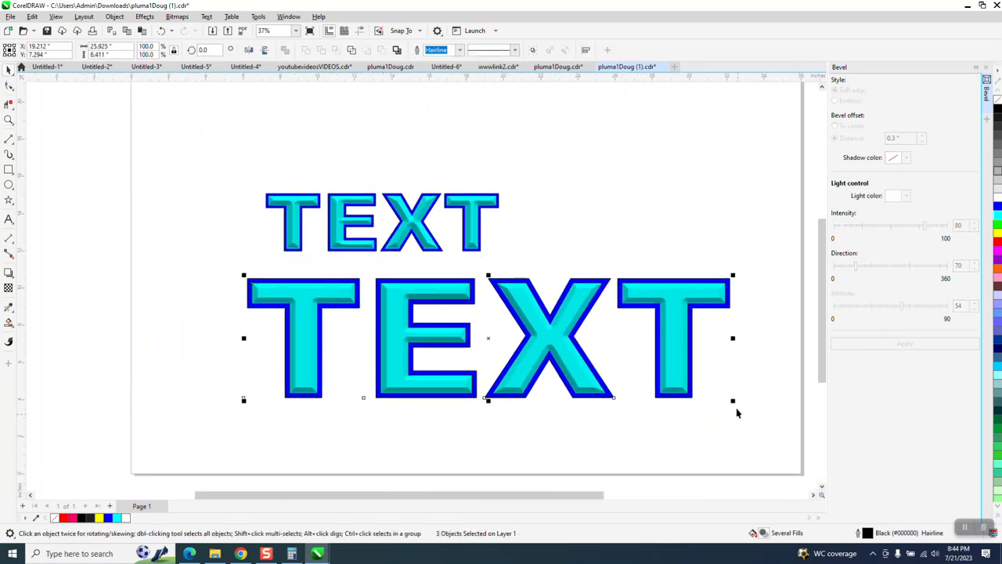
left_click_drag(733, 402, 514, 347)
left_click_drag(419, 312, 431, 298)
Step: Shrink the lower beveled text group further to about 5.67 by 1.40 inches and position it centrally below the upper text
left_click(8, 119)
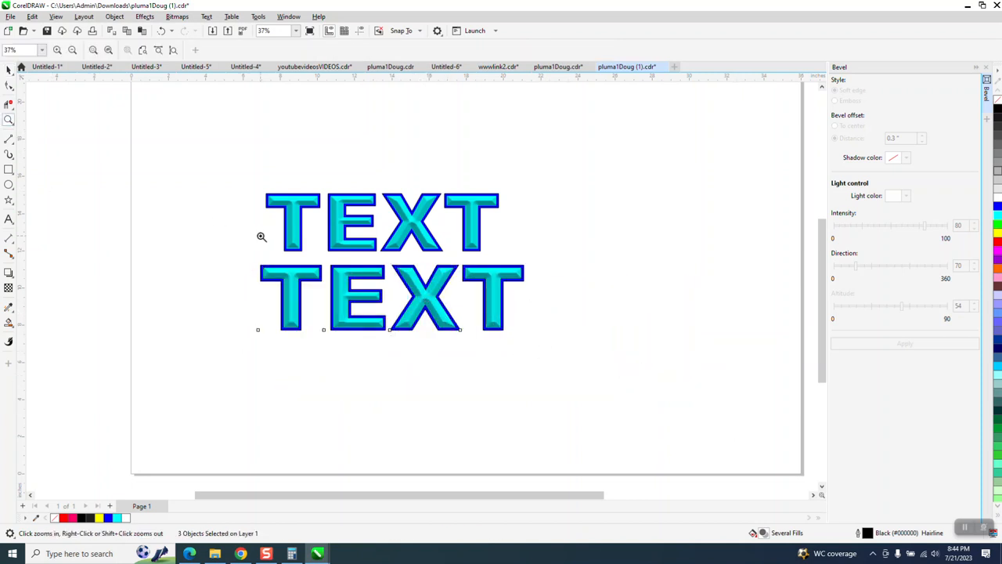
left_click_drag(259, 235, 535, 352)
left_click(9, 69)
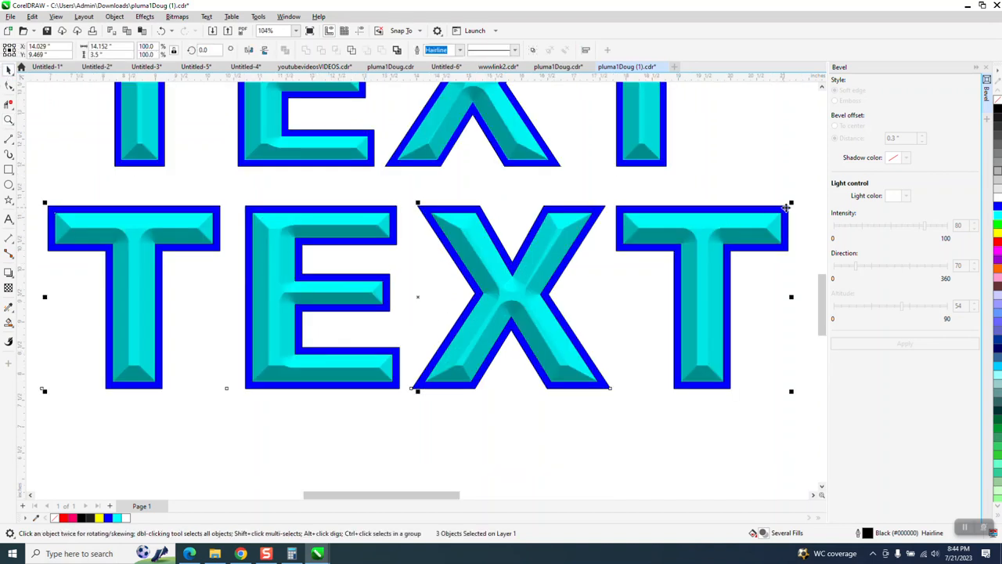
left_click_drag(792, 204, 347, 312)
left_click_drag(243, 344, 470, 560)
left_click(555, 315)
Step: Separate and delete the cyan bevel from the shrunken text, and remove the blue fill from the remaining text
left_click(463, 281)
scroll(472, 288, "down", 4)
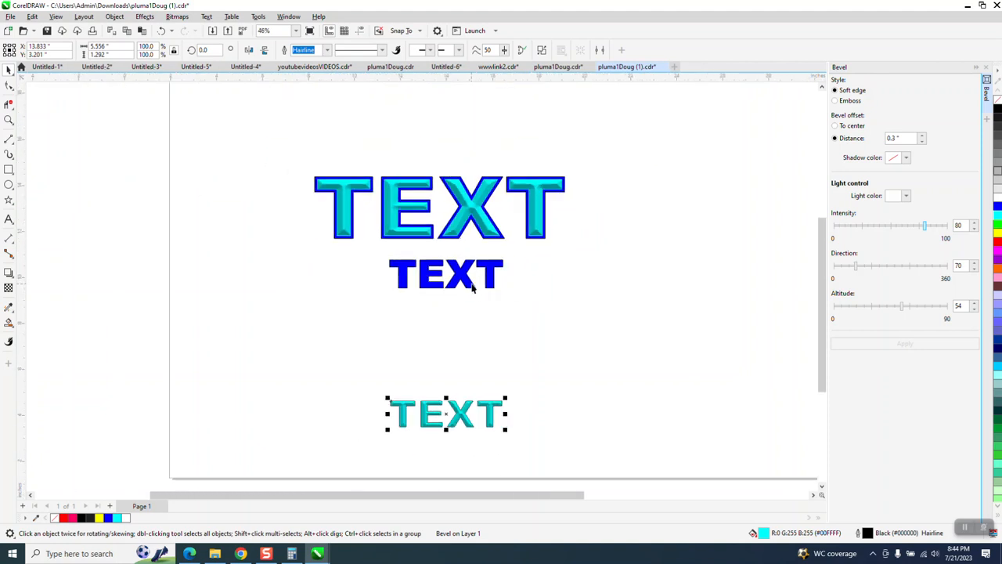
scroll(473, 288, "down", 3)
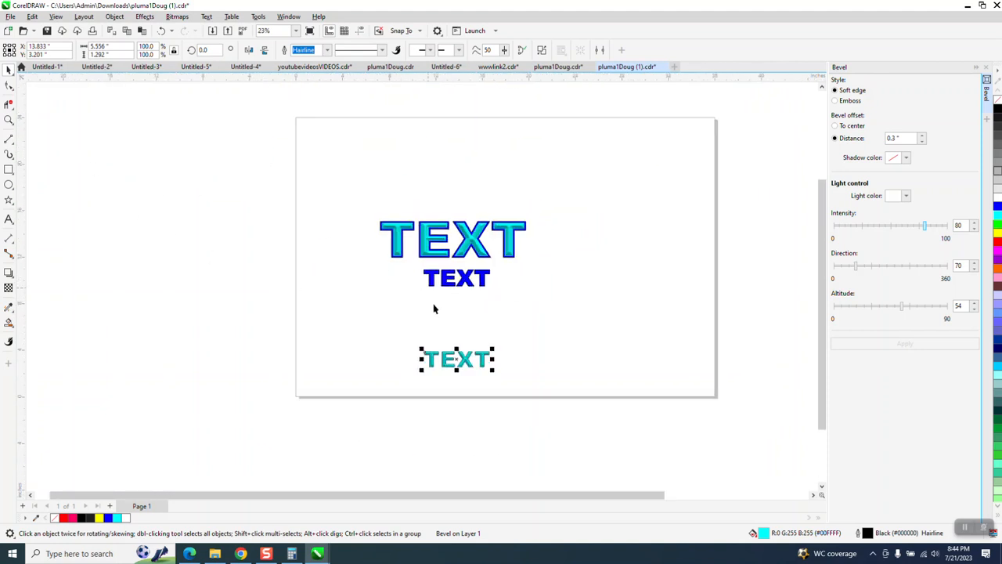
left_click_drag(415, 316, 577, 394)
key("Delete")
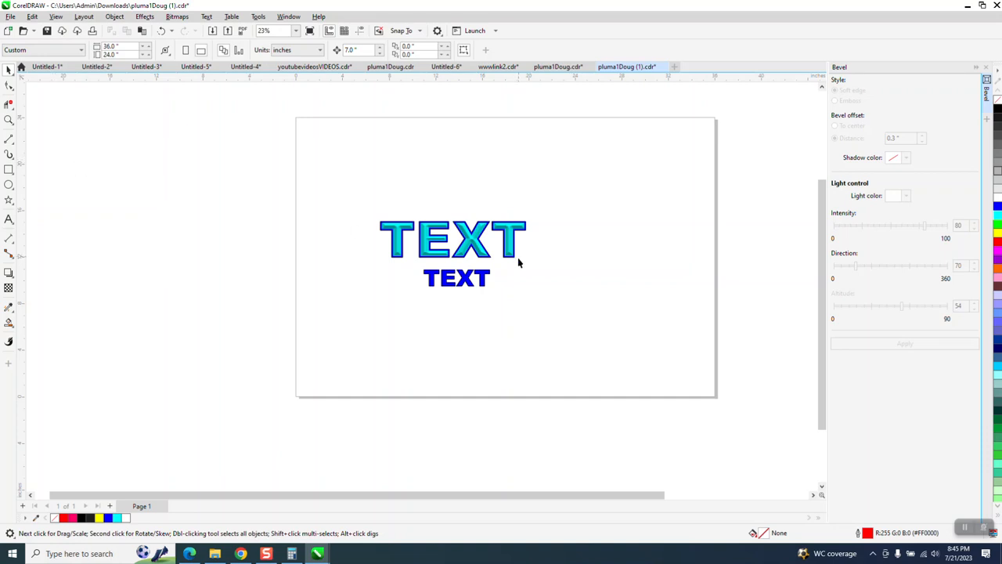
left_click(460, 278)
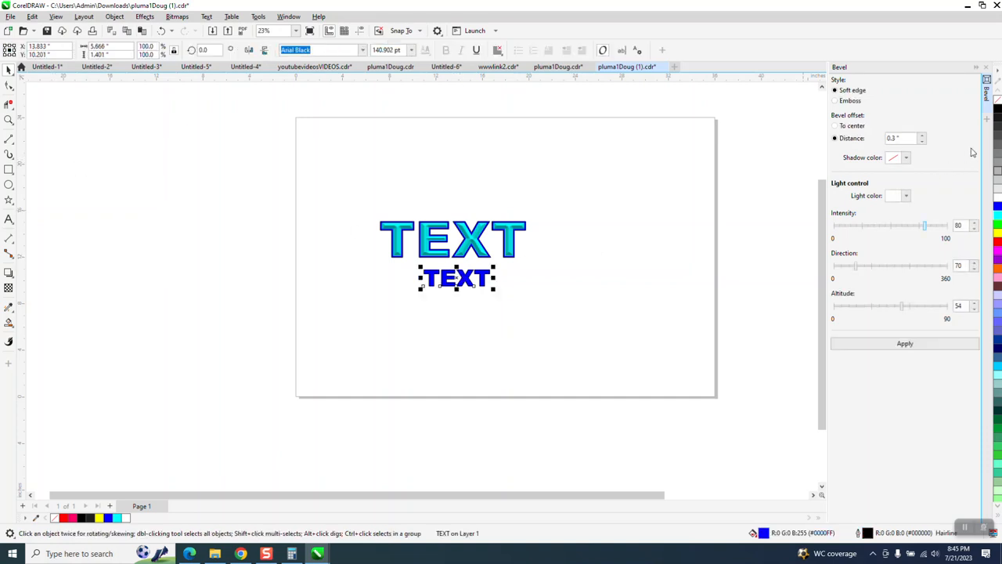
left_click(997, 101)
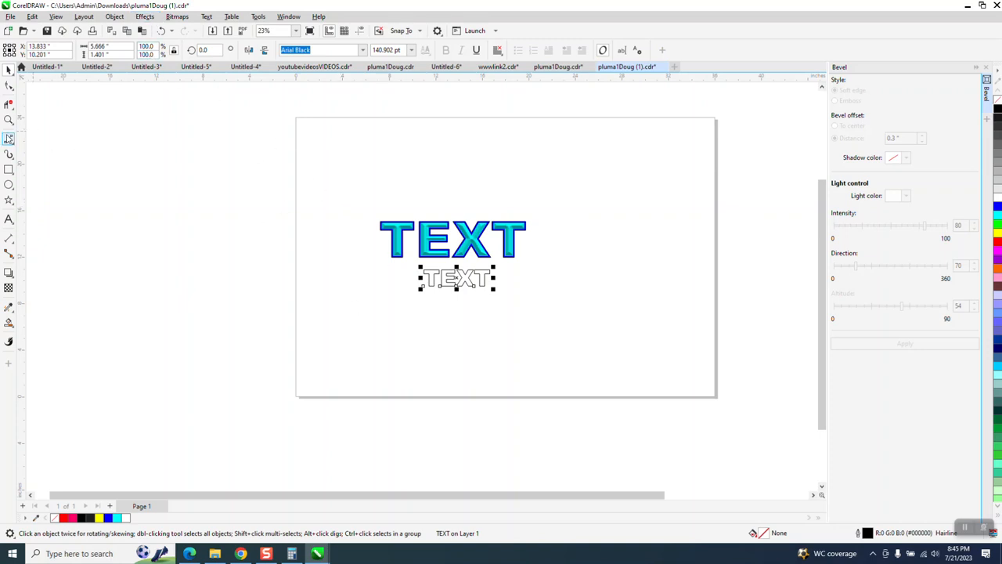
Step: Open the Contour effect settings for the small unfilled text below the beveled lettering
left_click(9, 119)
left_click(530, 324)
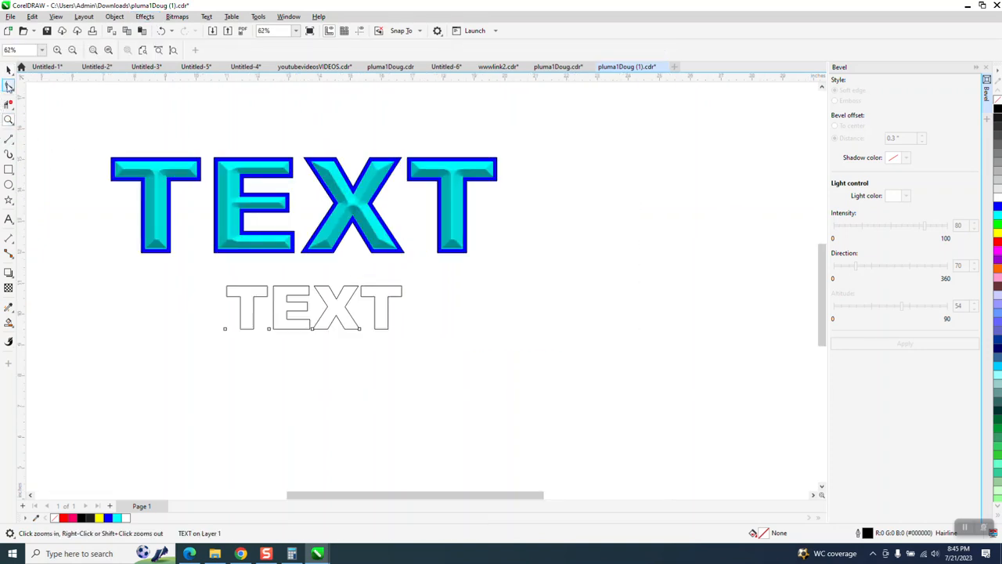
left_click(9, 69)
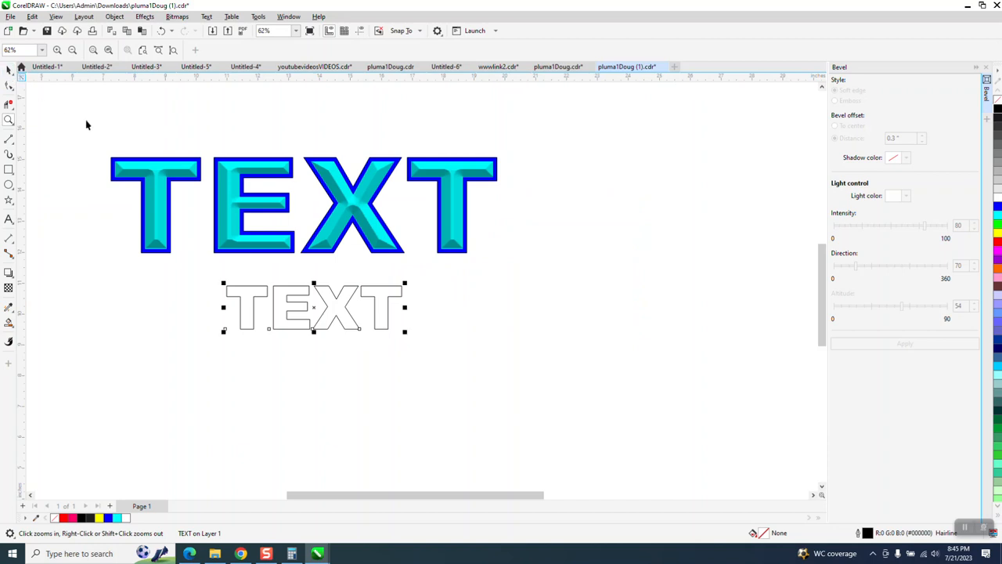
left_click(149, 18)
left_click(159, 255)
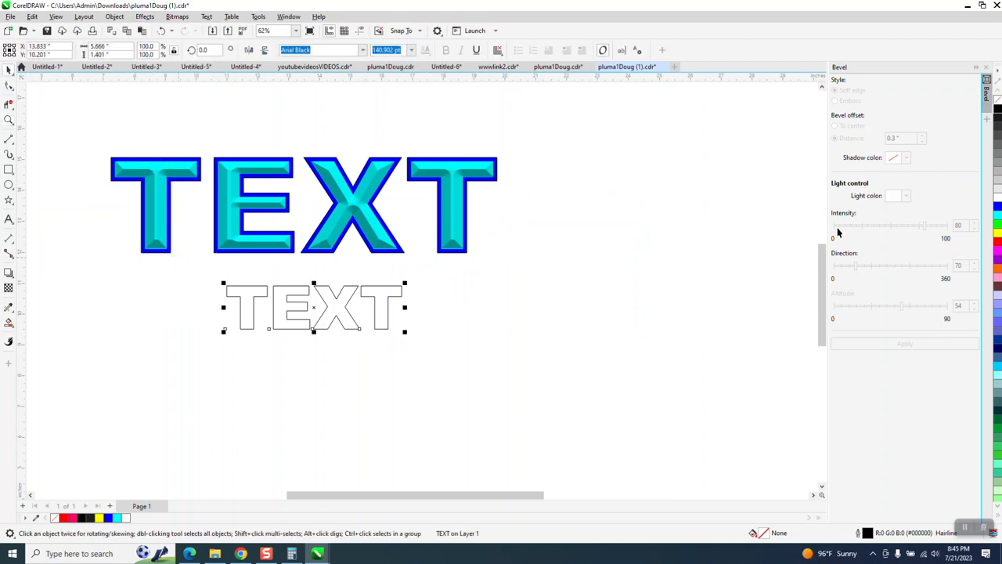
Step: Try a one-step inside contour with a 0.1-inch offset on the small text, and undo it
double_click(907, 127)
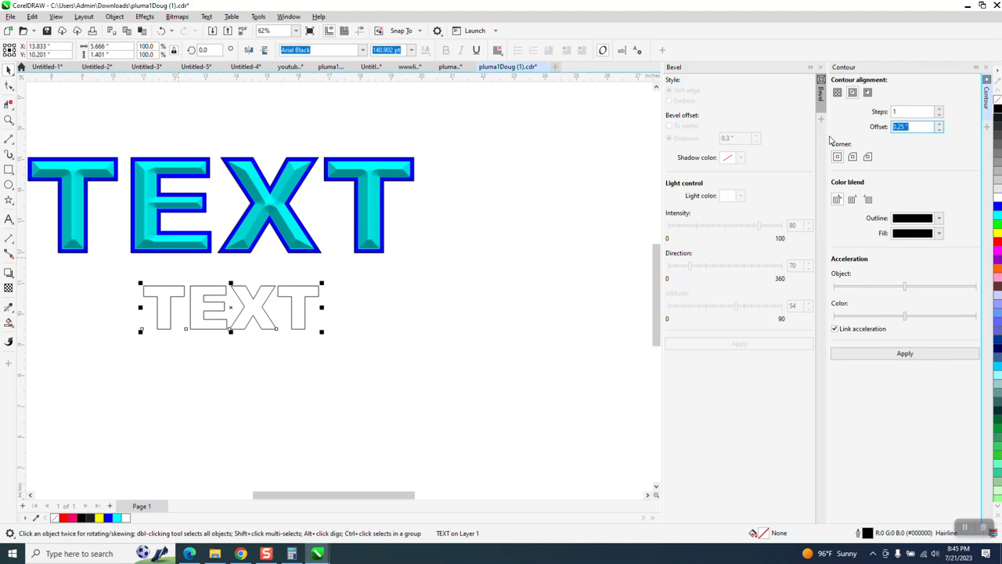
type(".1")
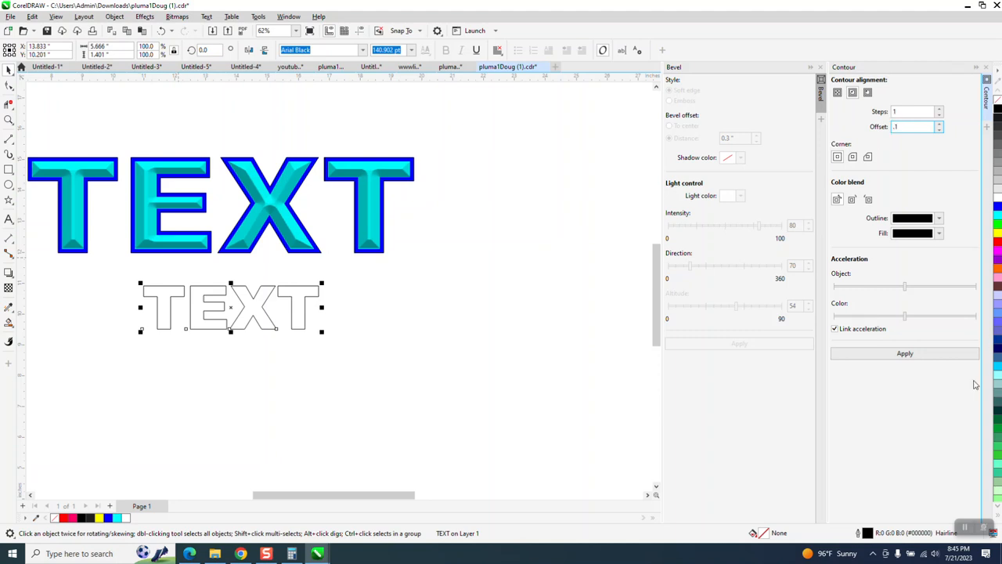
left_click(907, 353)
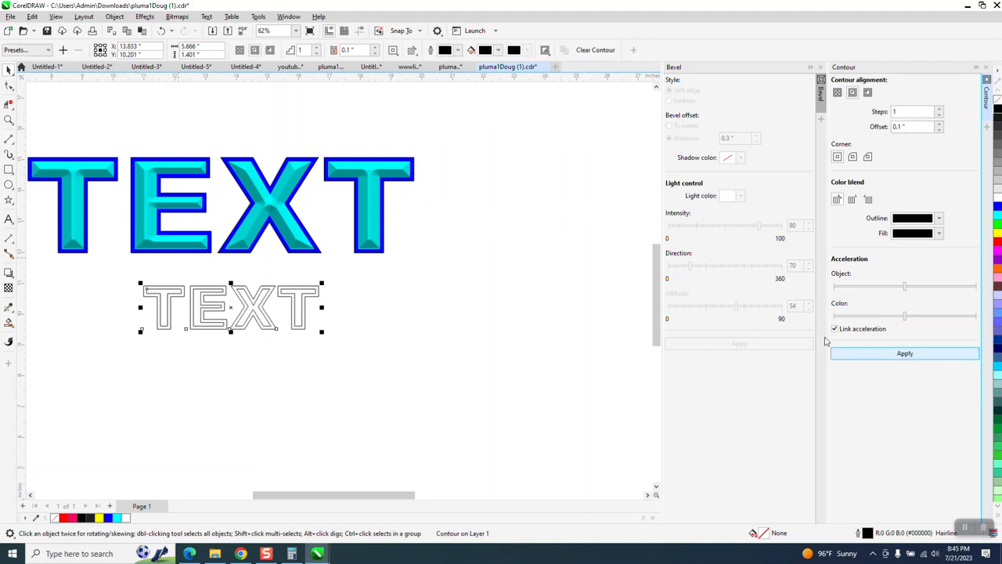
left_click(161, 31)
Step: Apply a one-step inside contour with a 0.05-inch offset to the small text and close the contour settings
double_click(895, 126)
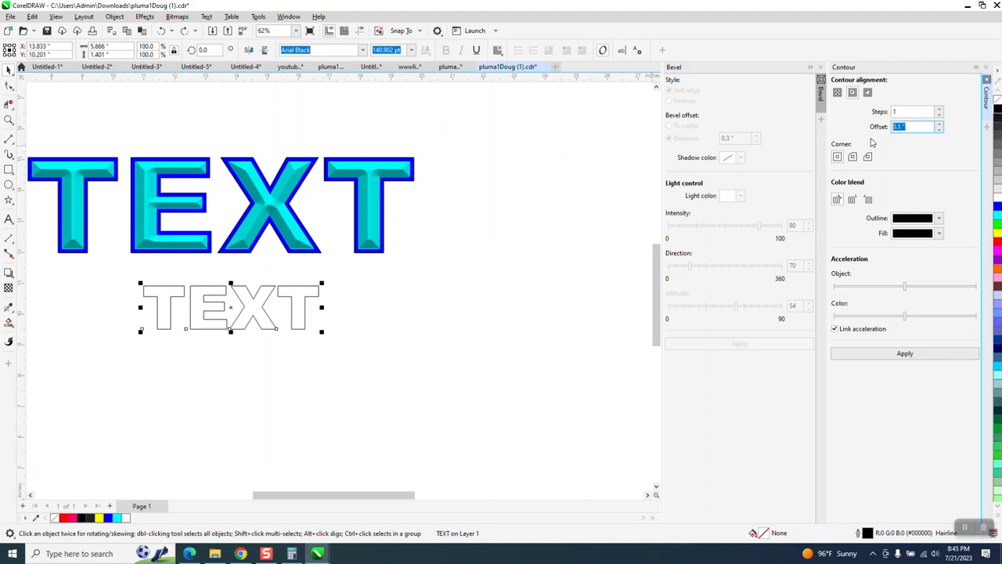
key("BackSpace")
type(".05")
key("Return")
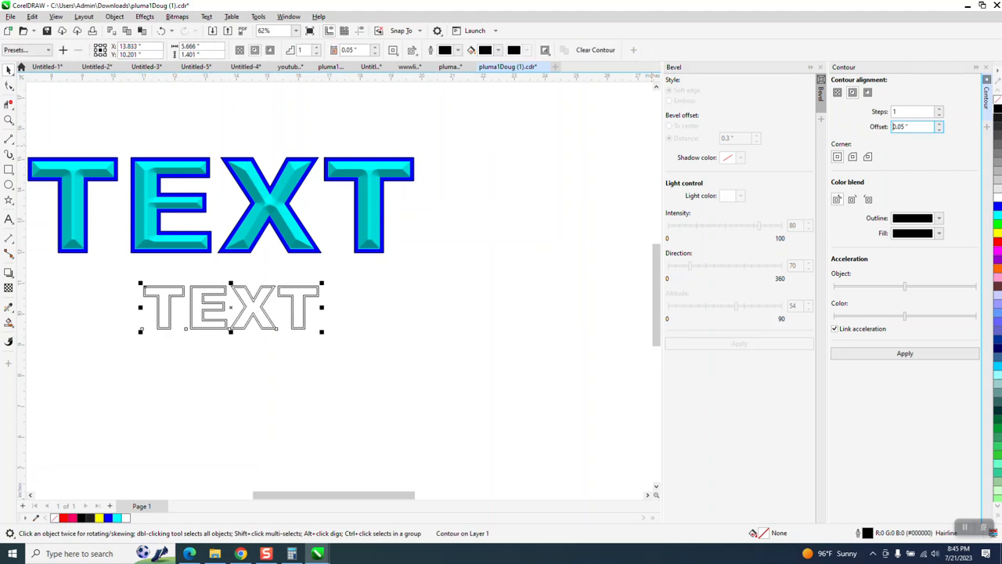
left_click(986, 68)
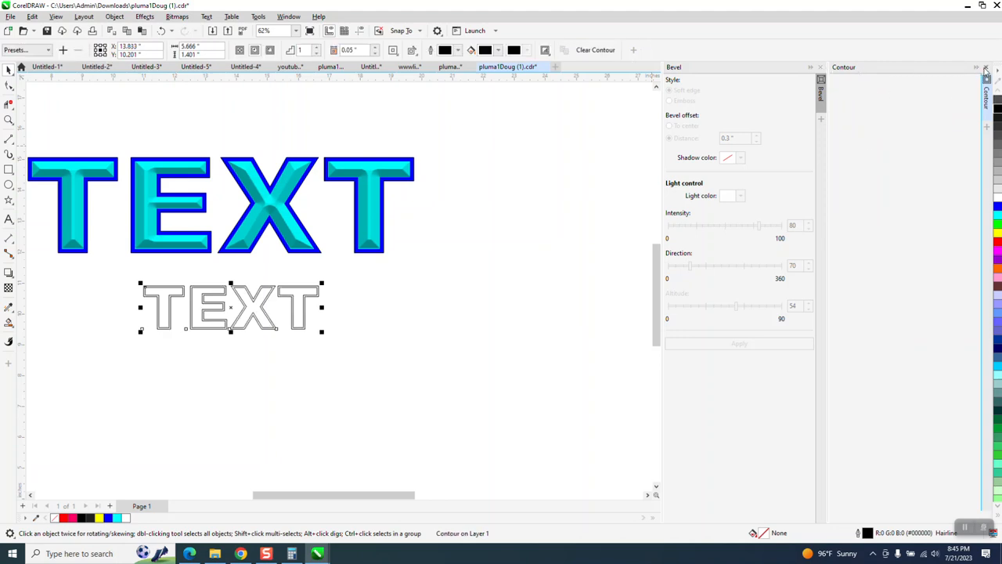
Step: Break the contour apart from the small text and deselect everything
left_click(114, 17)
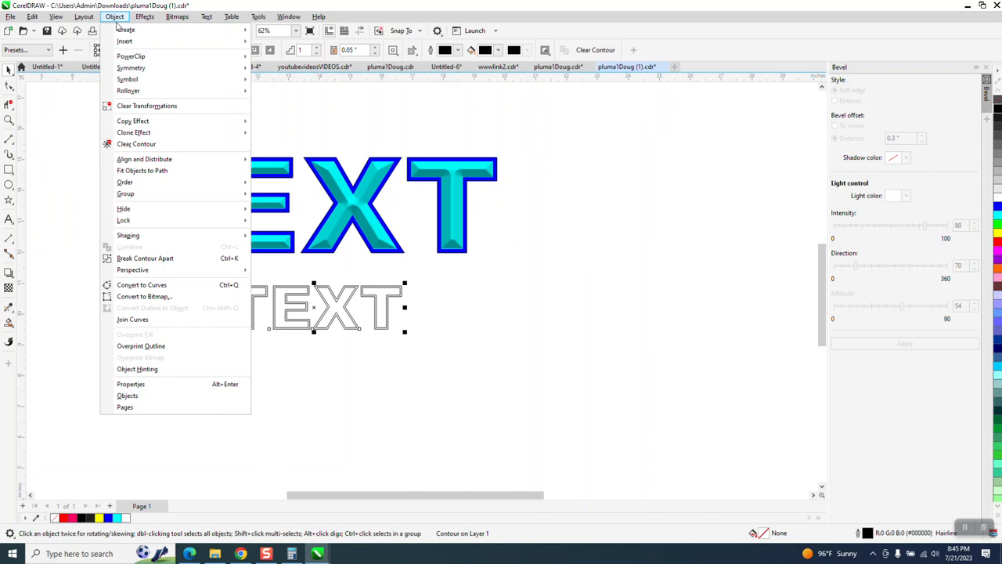
left_click(136, 263)
left_click(278, 287)
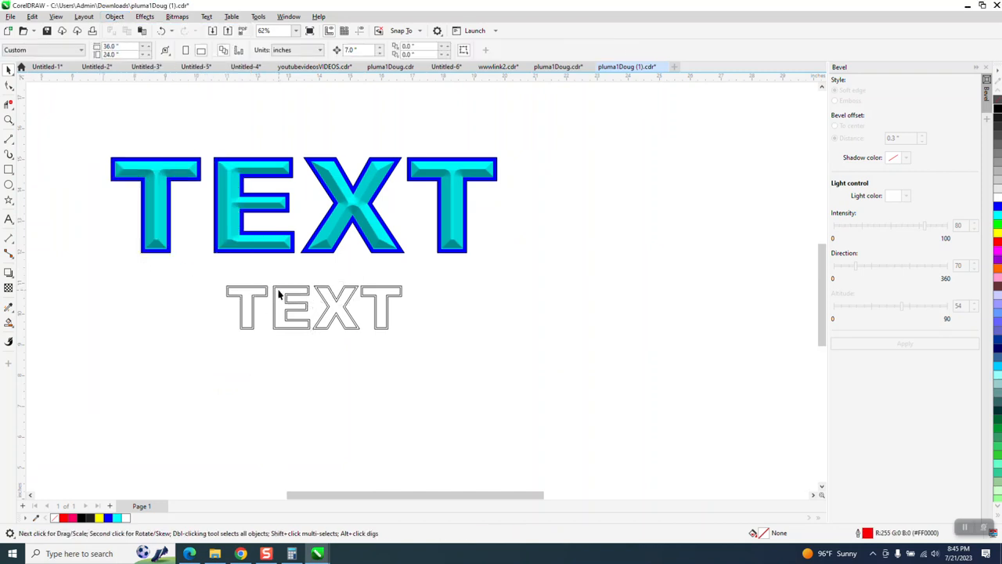
left_click(459, 303)
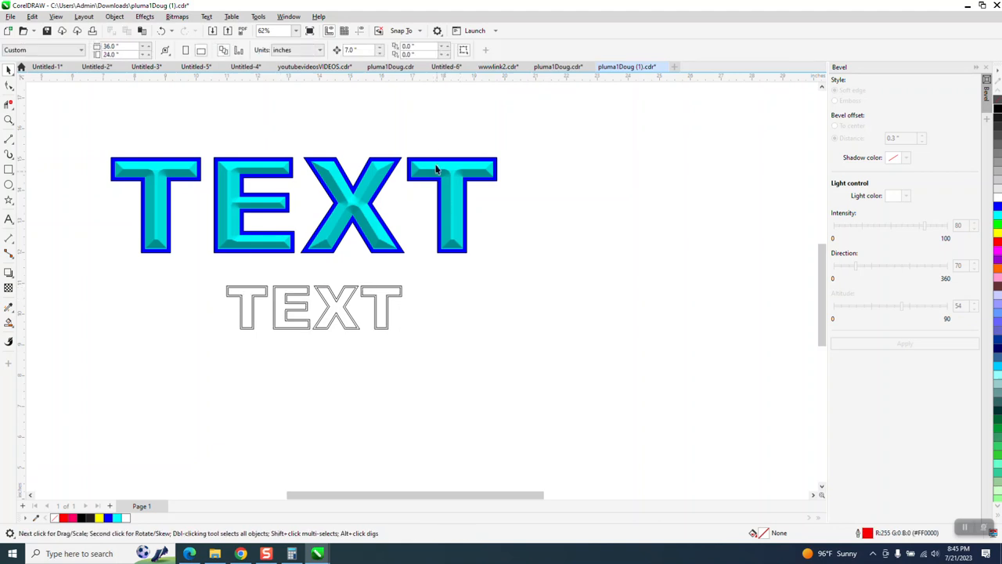
Step: Set the nudge distance to 2 inches and move the inner contour outline down by one nudge
left_click(371, 50)
type("2")
left_click(384, 294)
key("Down")
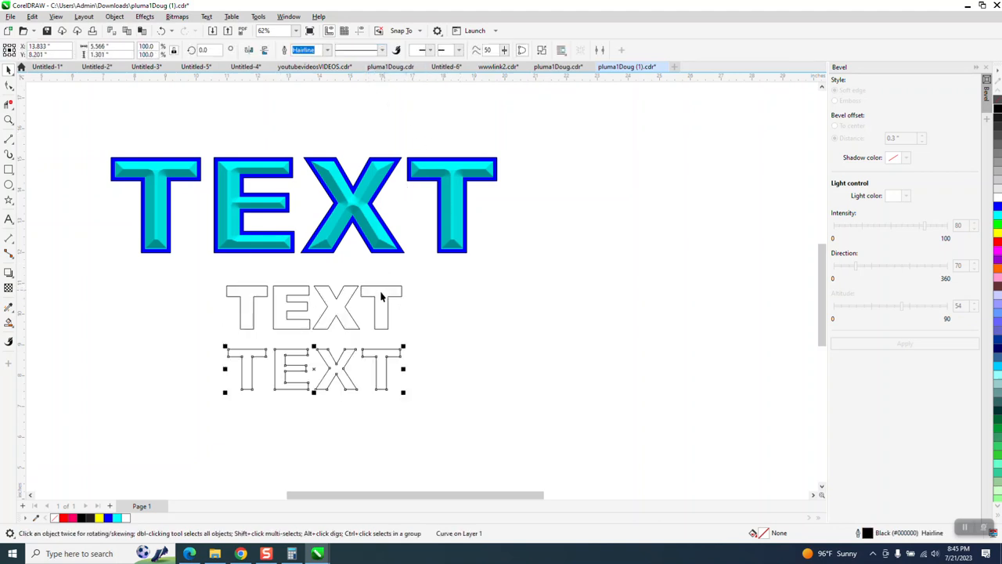
Step: Fill the small original text with blue, fill the inner contour lettering with cyan, and remove the cyan lettering's outline
left_click(378, 295)
left_click(378, 295)
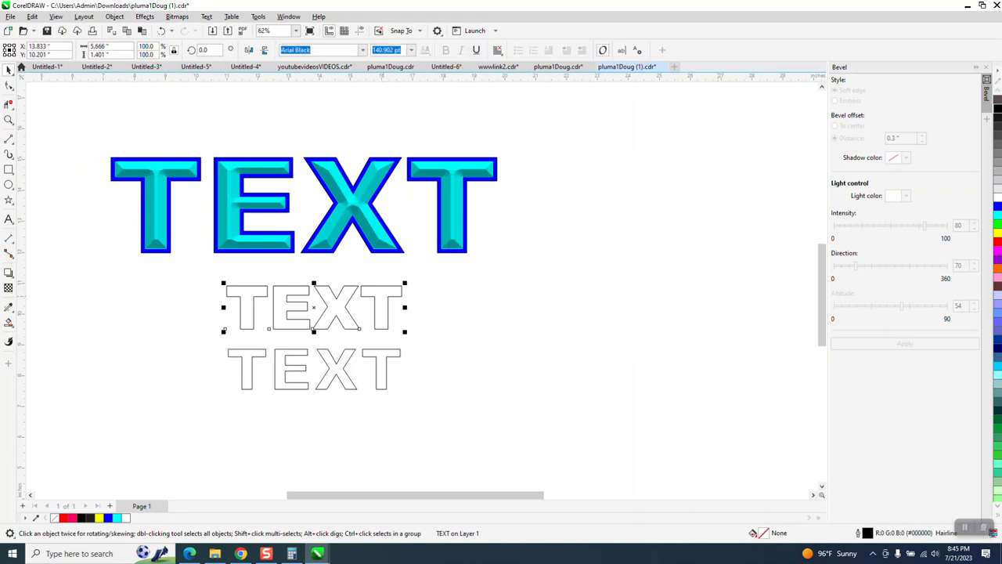
left_click(998, 206)
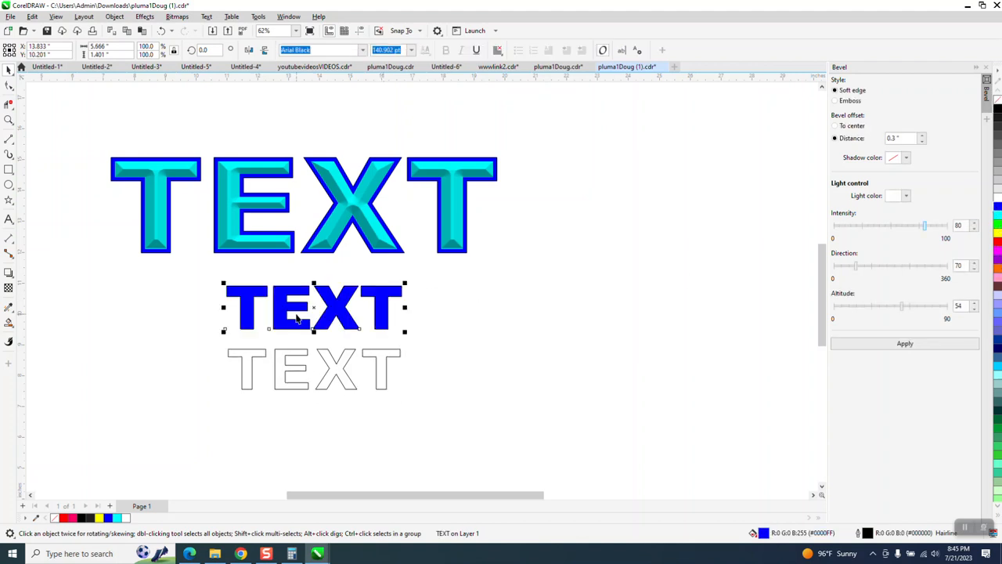
left_click(375, 365)
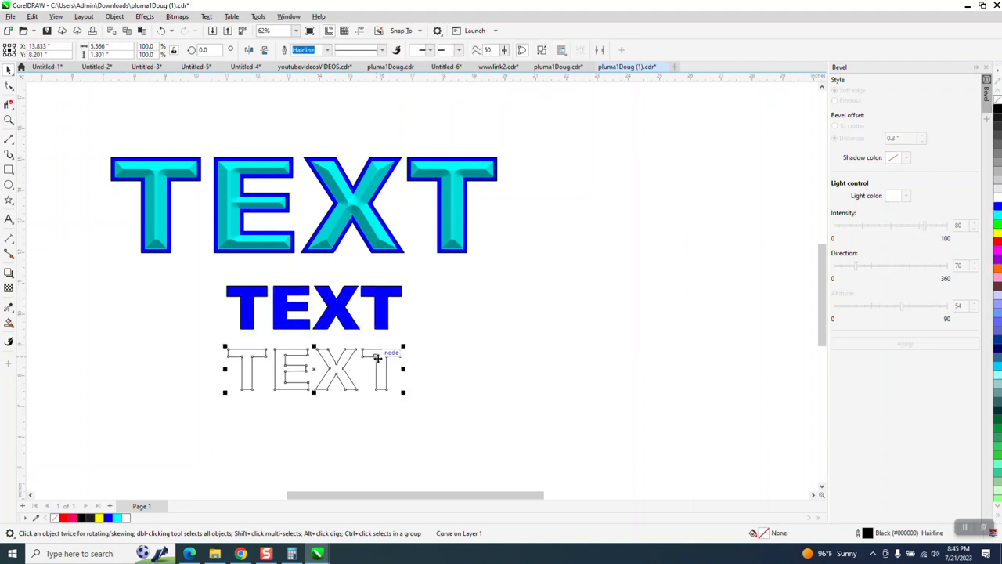
left_click(997, 215)
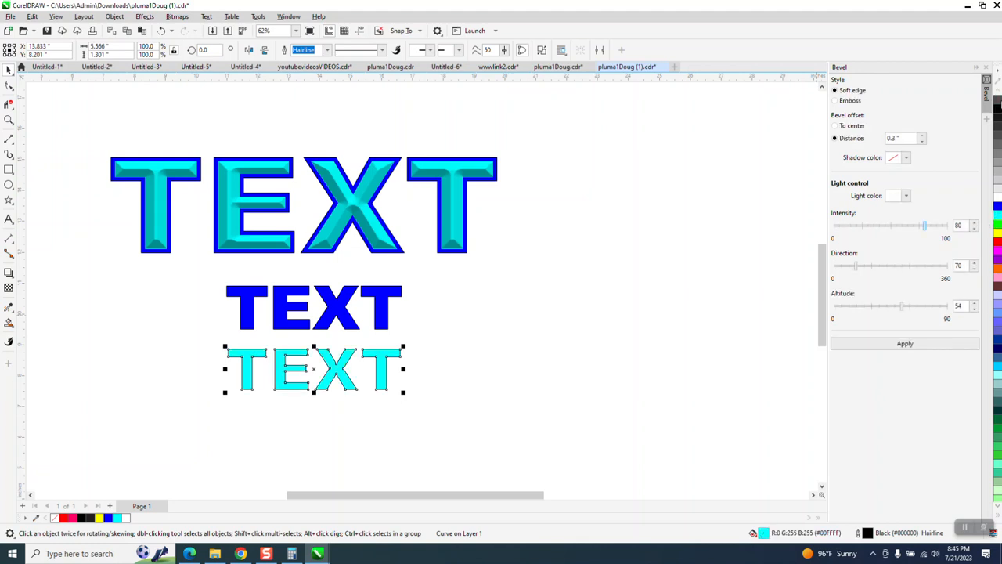
right_click(999, 104)
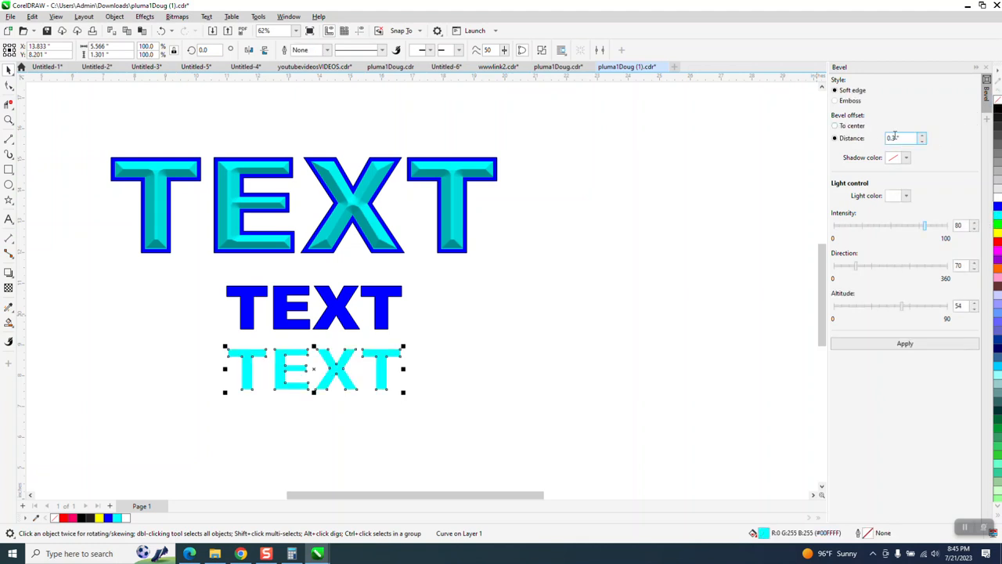
Step: Apply a soft-edge bevel with a 0.1-inch distance to the small cyan lettering
left_click_drag(902, 138, 888, 138)
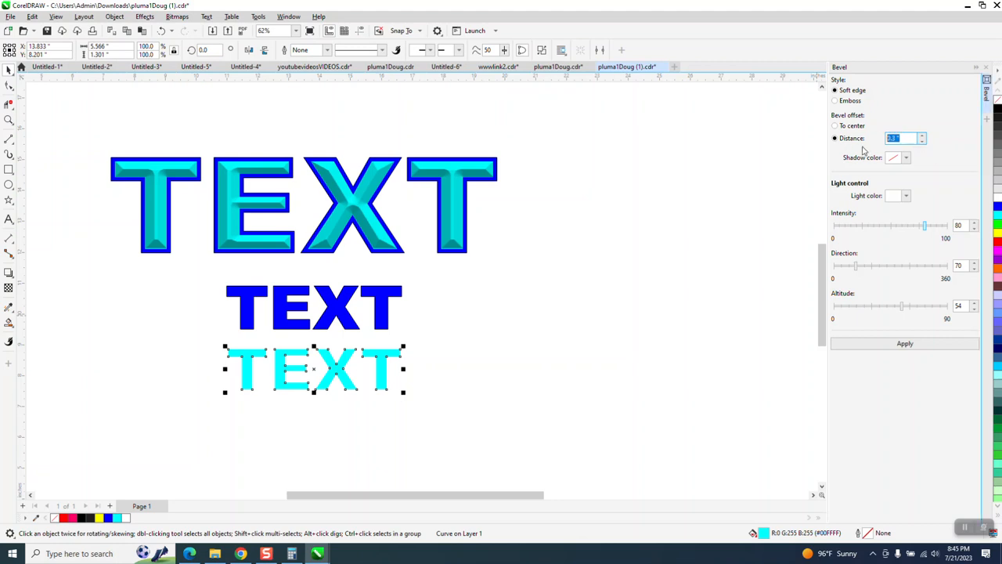
key("BackSpace")
type(".1")
left_click(915, 344)
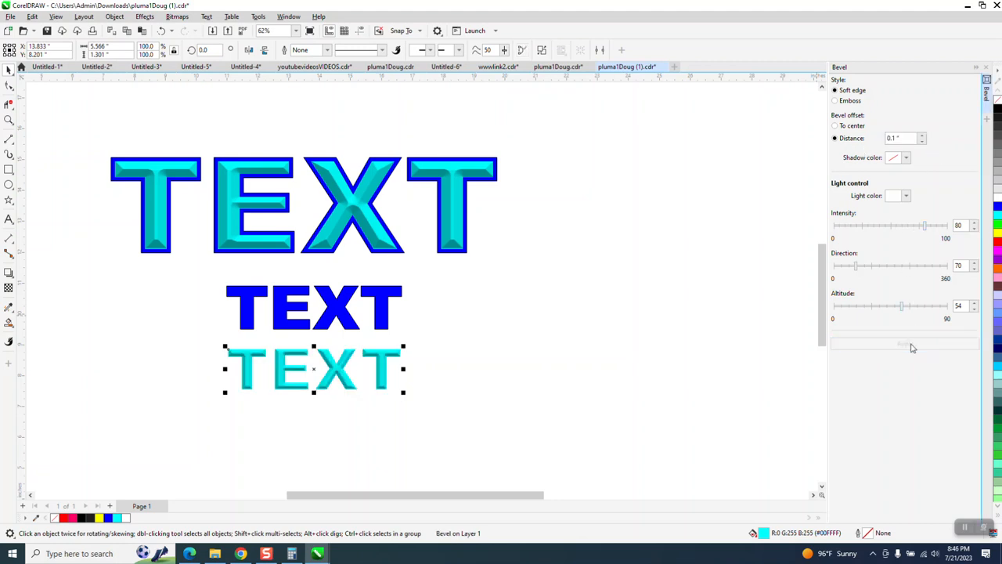
Step: Move the small beveled cyan lettering 2 inches up onto the blue text
left_click(9, 119)
left_click_drag(196, 307, 463, 441)
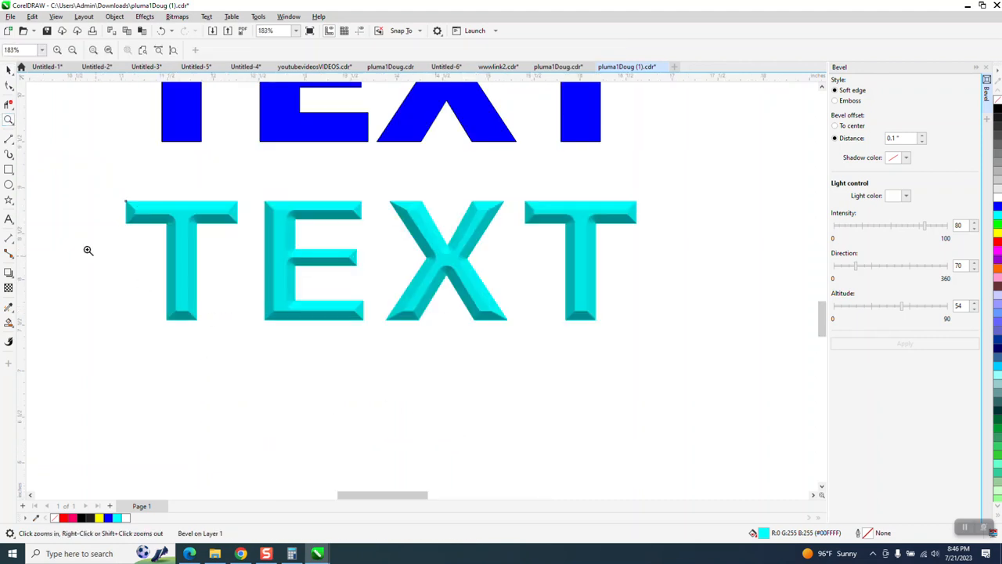
left_click(9, 71)
left_click(329, 200)
scroll(419, 357, "down", 1)
key("Up")
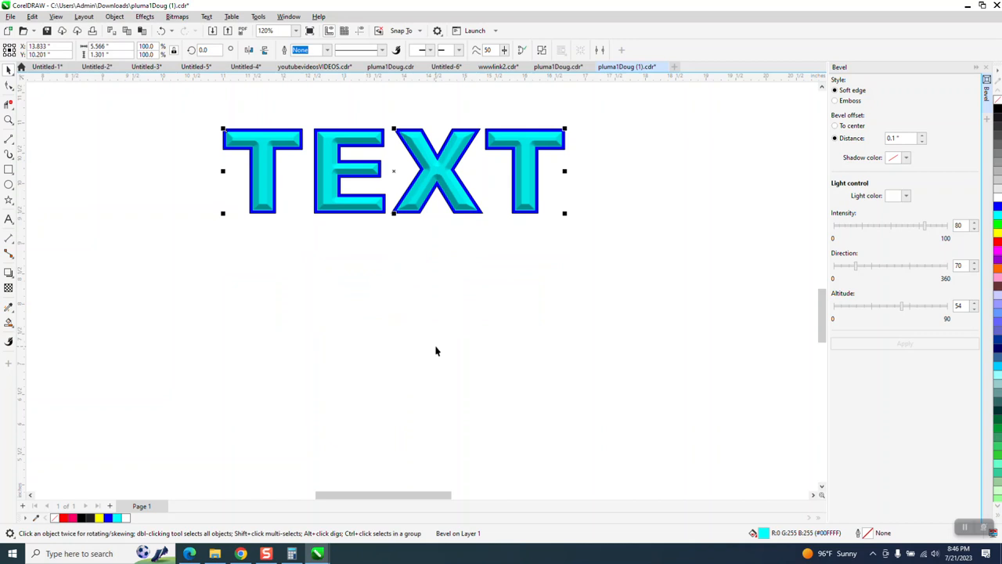
Step: Send the small cyan bevel to the back of the page and move it 2 inches down
left_click(114, 17)
mouse_move(143, 190)
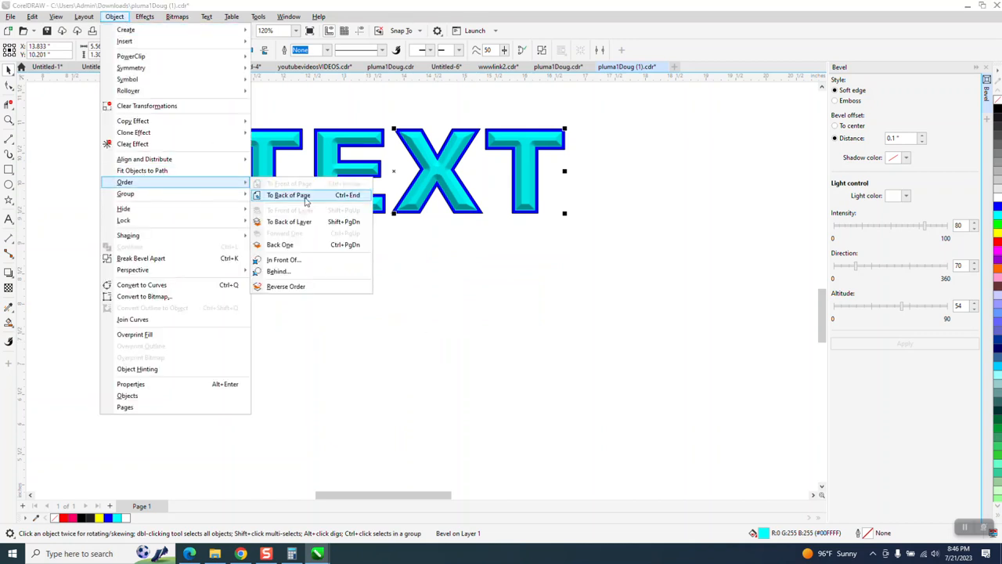
left_click(321, 205)
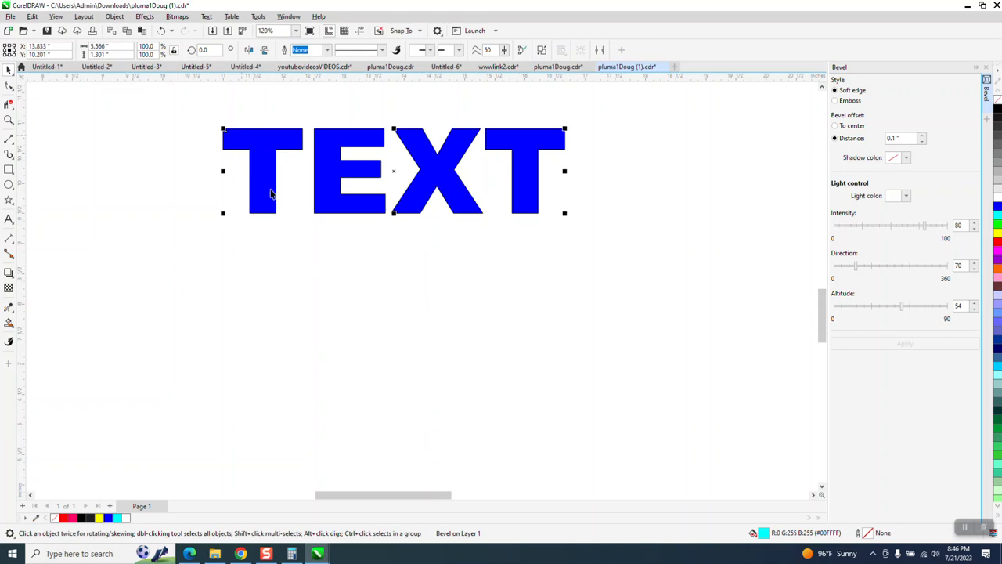
key("Down")
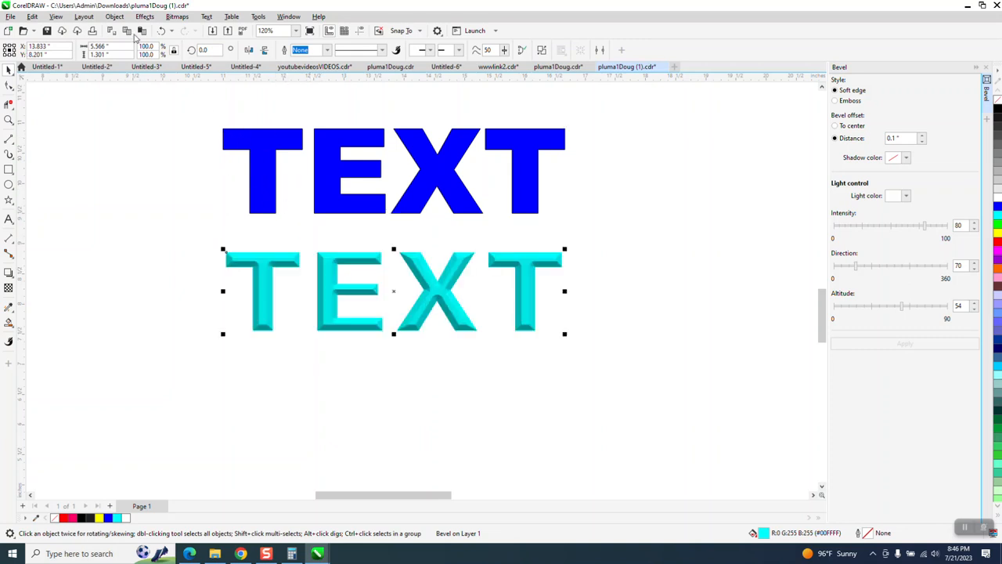
Step: Bring the small cyan bevel to the front of the page and move it 2 inches up onto the blue text
left_click(115, 17)
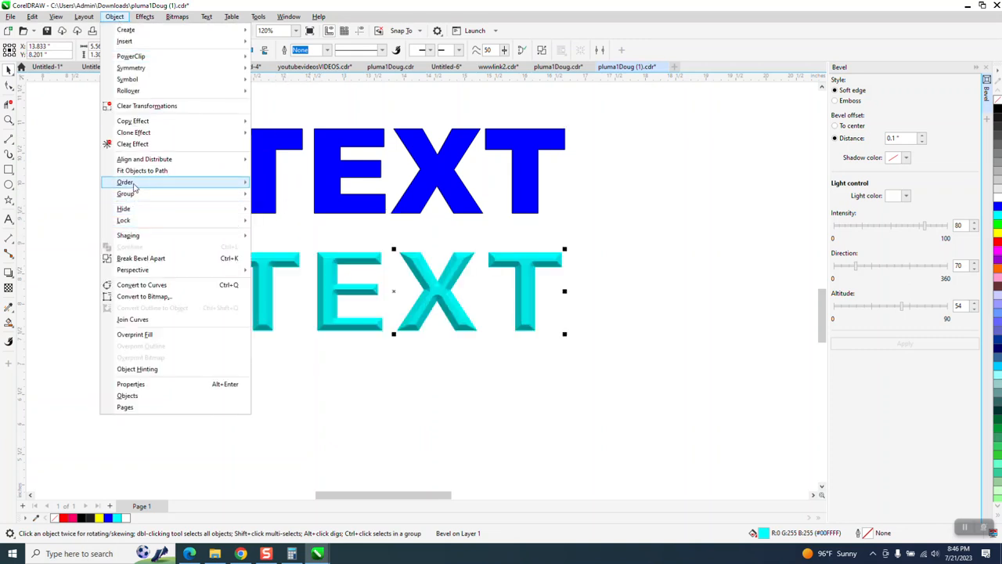
mouse_move(133, 185)
left_click(281, 188)
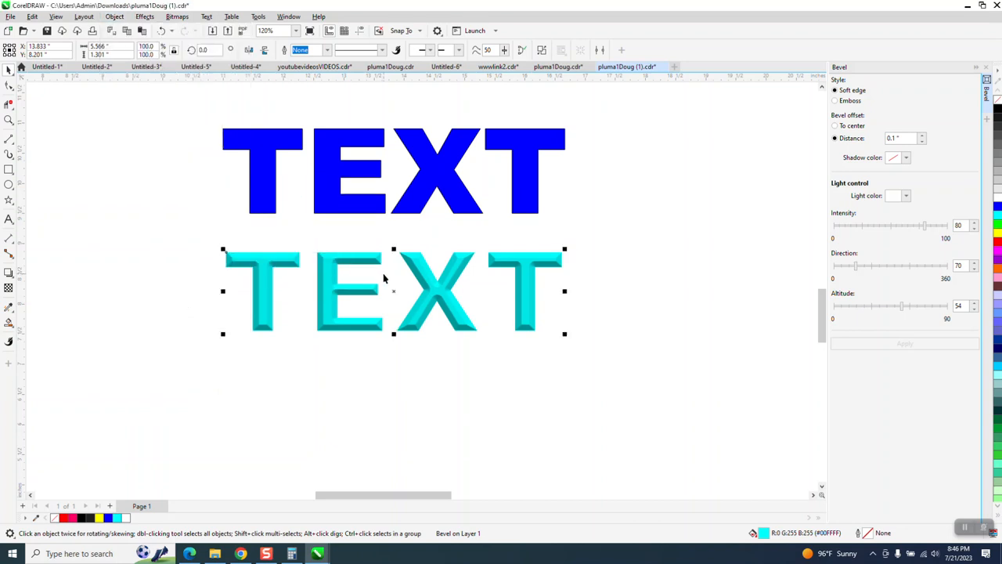
key("Up")
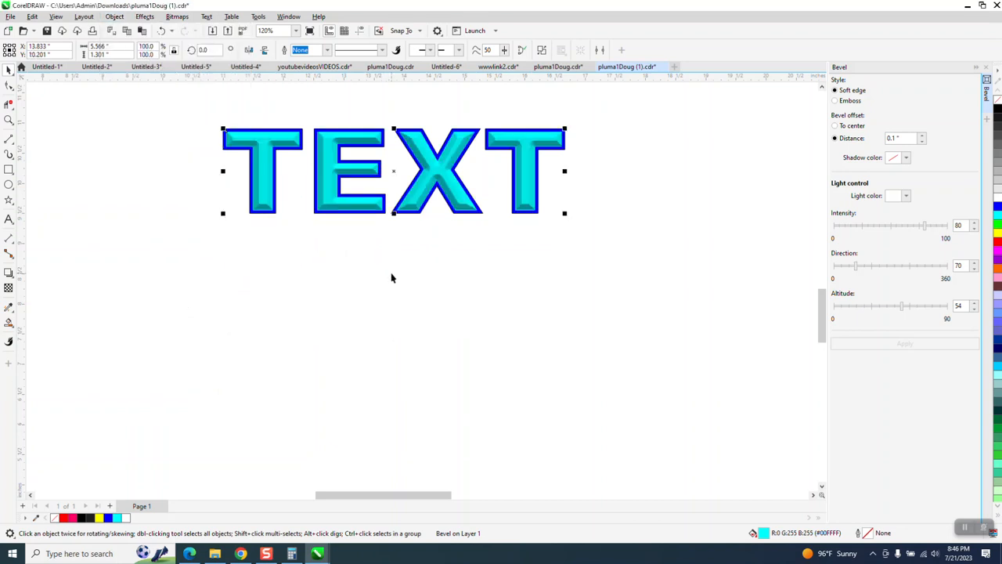
Step: Move the small cyan bevel 2 inches down off the blue text and delete it
left_click(9, 119)
left_click_drag(183, 105, 621, 259)
right_click(388, 182)
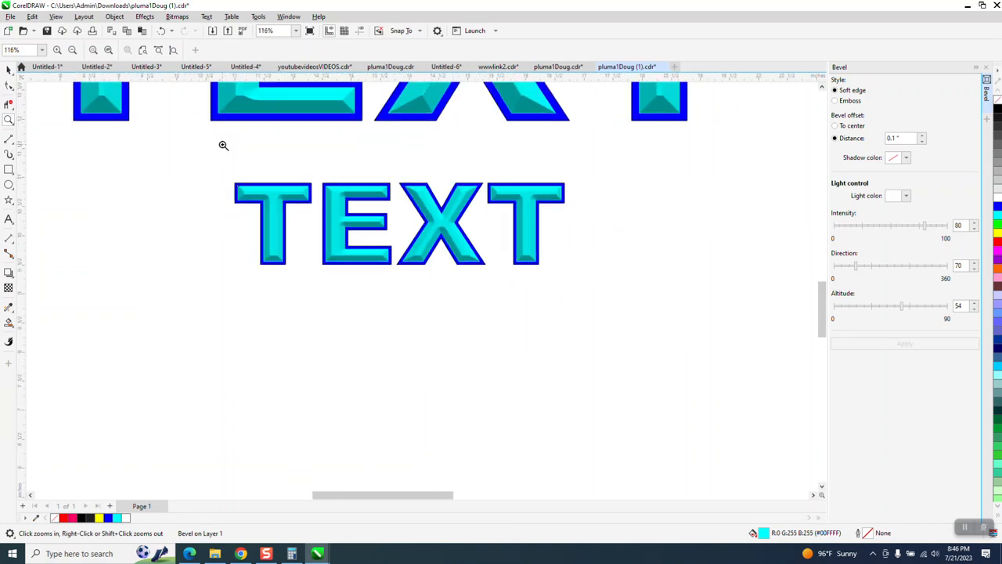
key("space")
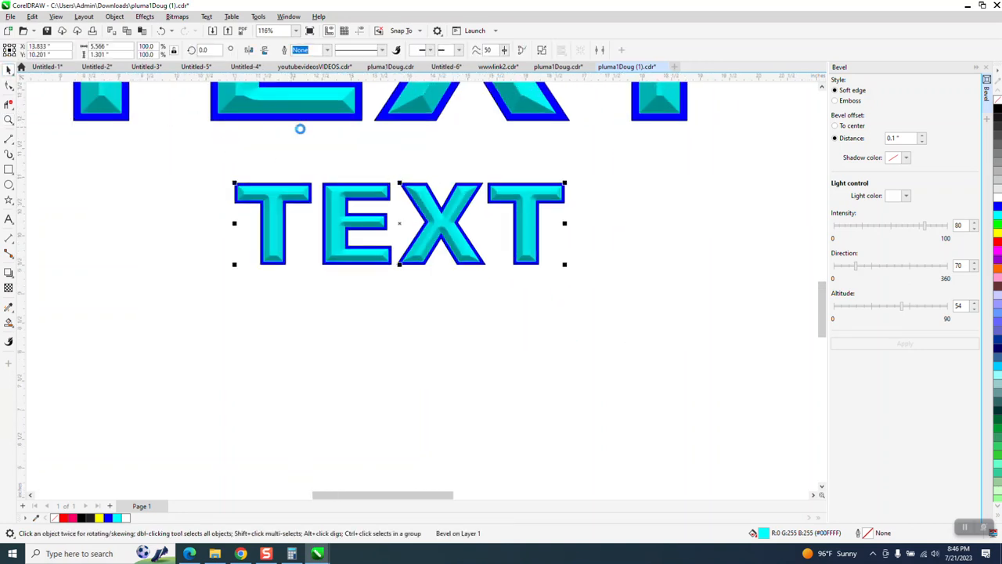
key("Down")
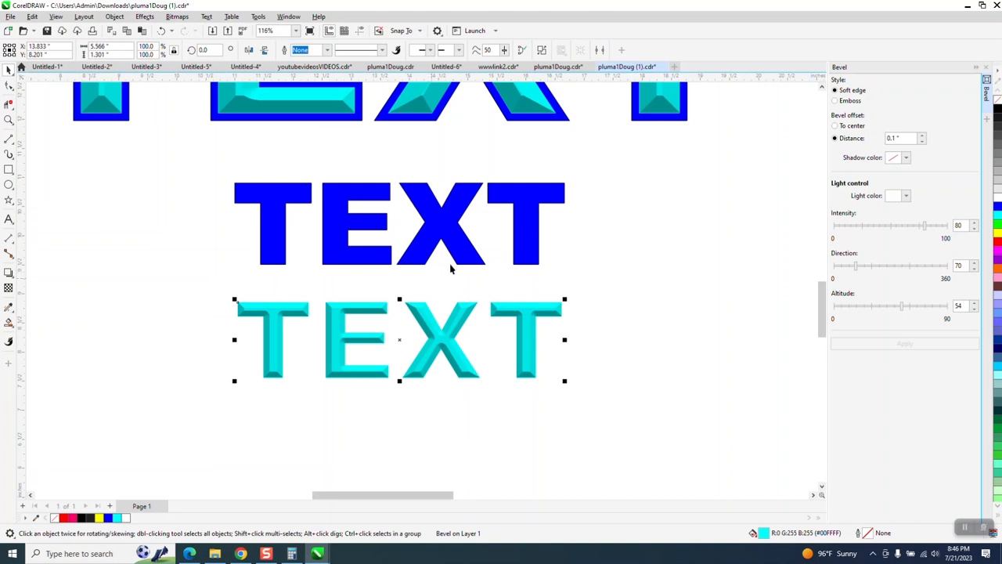
key("XF86Calculator")
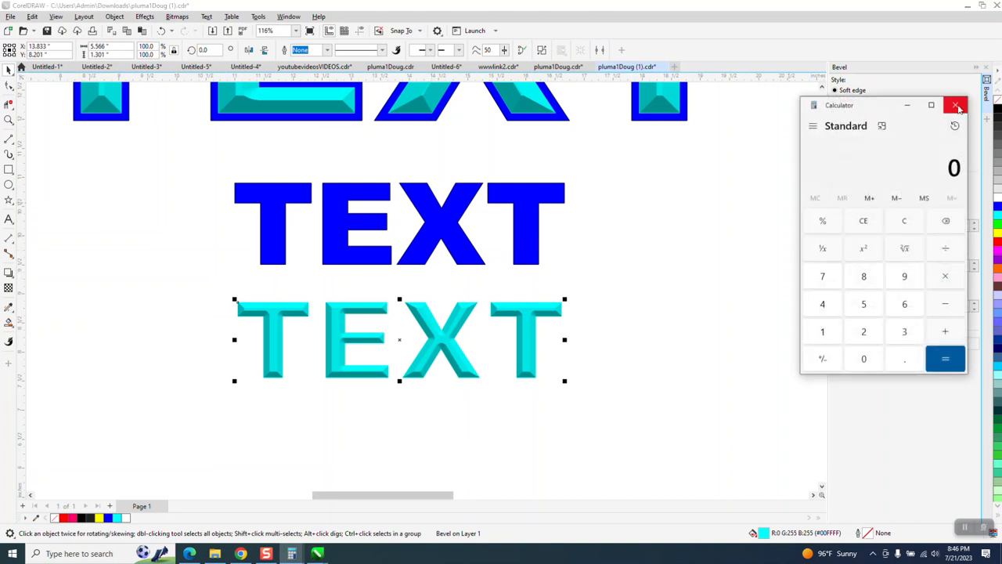
left_click(955, 104)
key("Delete")
Step: Remove the fill from the small blue text and apply an inside contour with 2 steps and a 0.03" offset
left_click(523, 216)
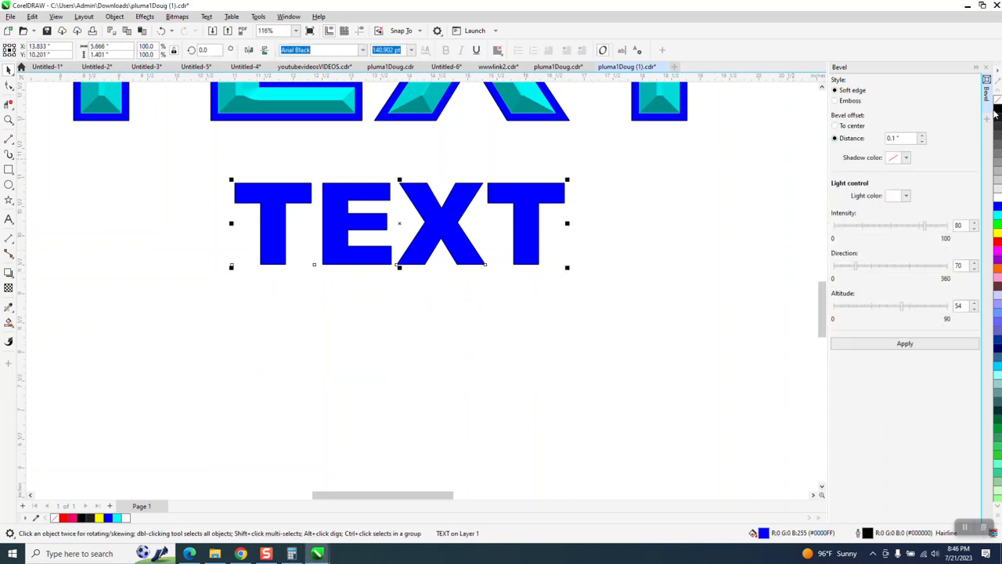
left_click(997, 102)
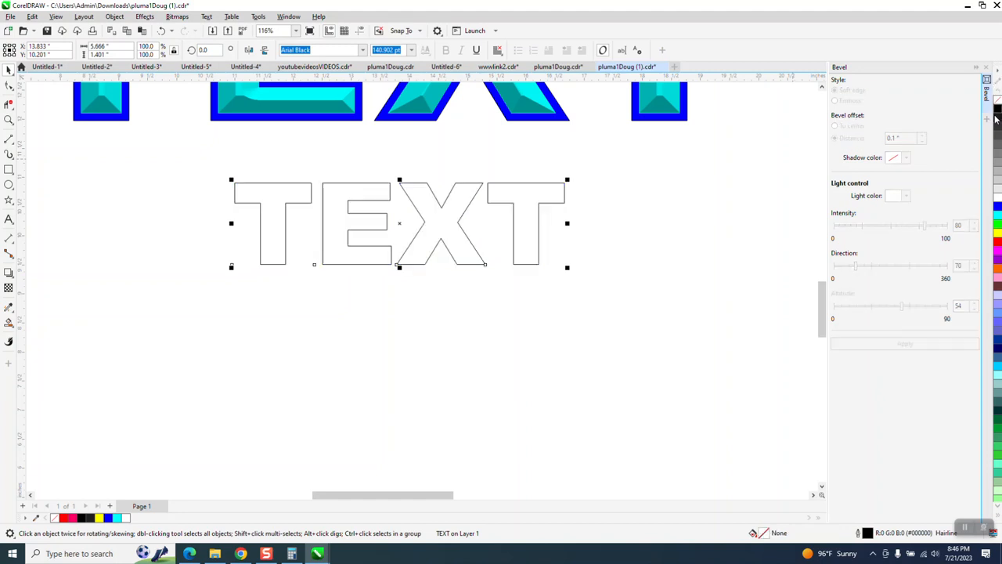
left_click(145, 16)
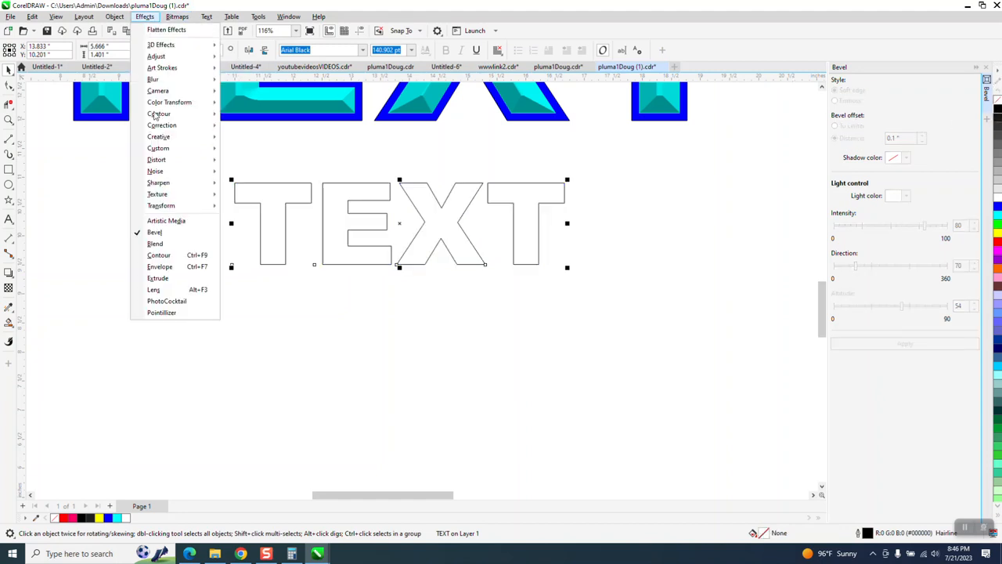
left_click(186, 256)
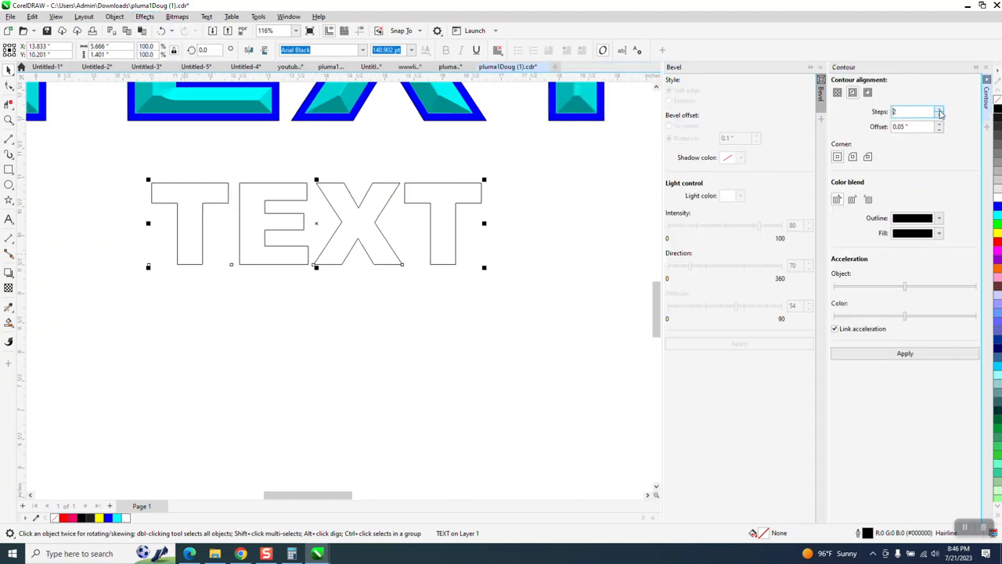
double_click(918, 128)
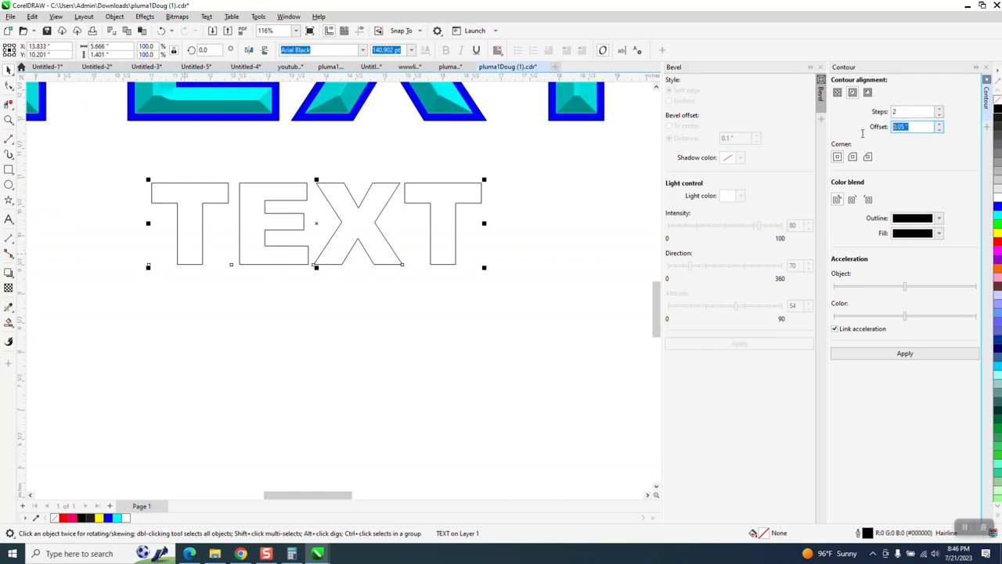
key("BackSpace")
left_click(904, 353)
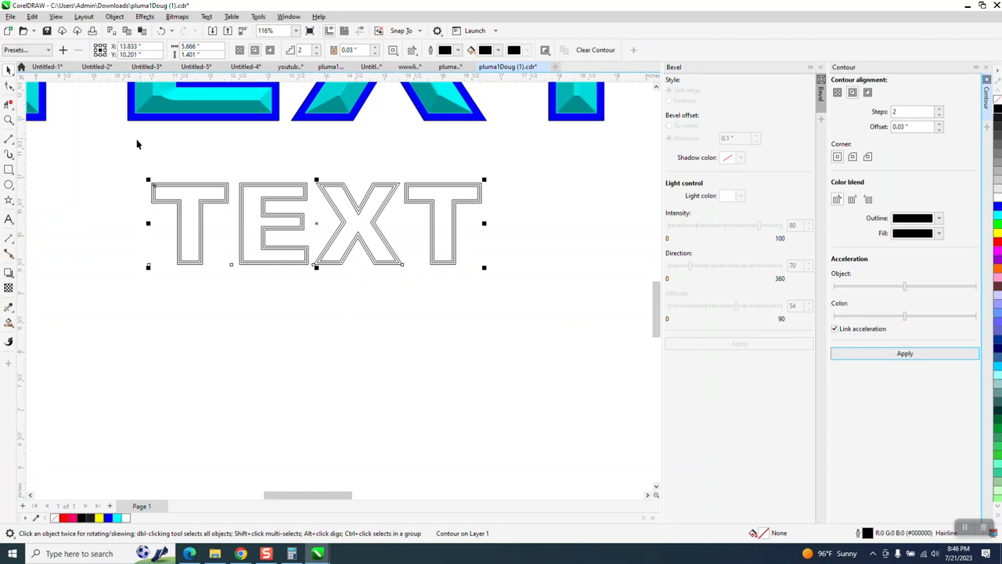
Step: Break the contour apart from the small text and move the inner contour group 2 inches down
left_click_drag(118, 161, 484, 282)
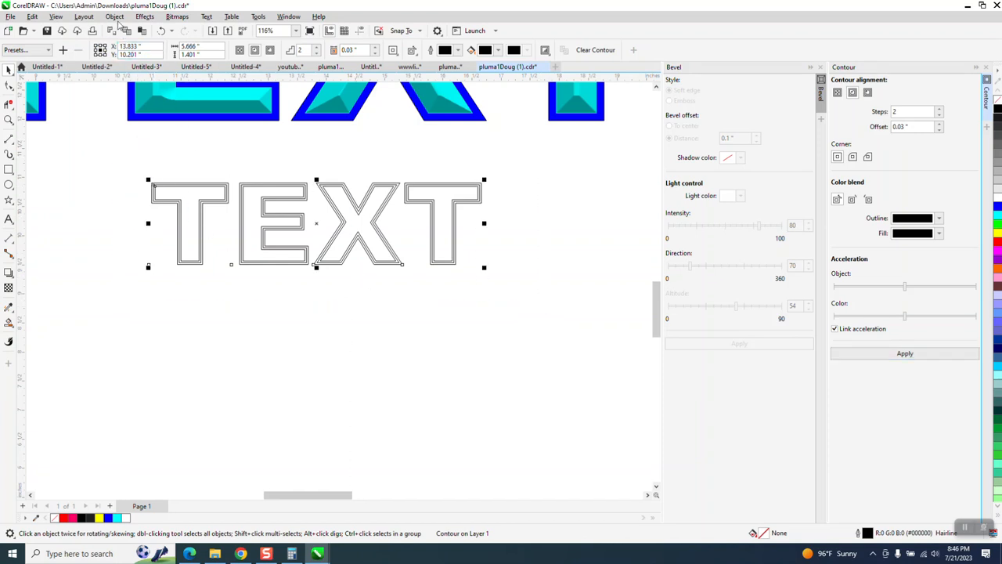
left_click(115, 16)
left_click(129, 260)
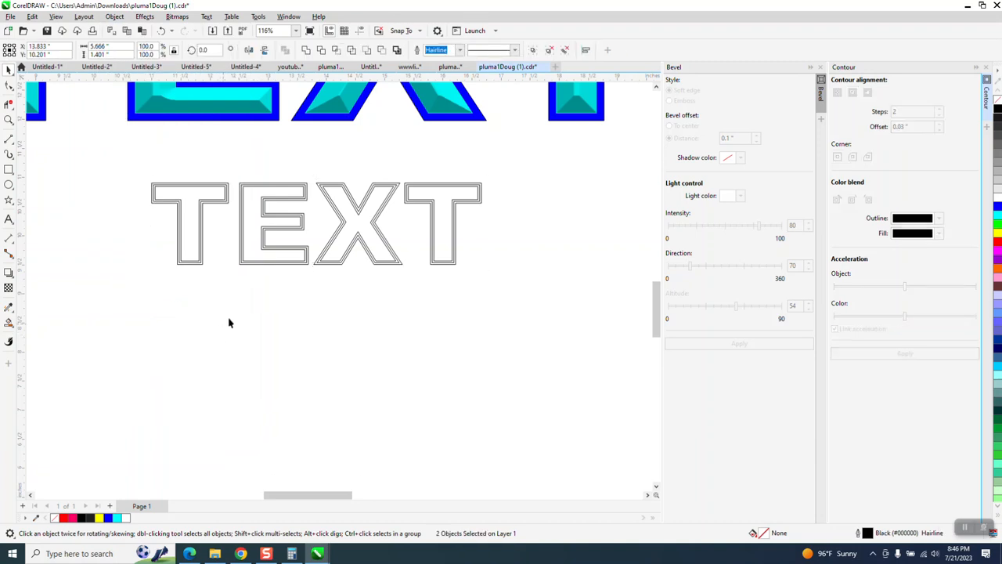
left_click(266, 261)
left_click_drag(266, 260, 266, 376)
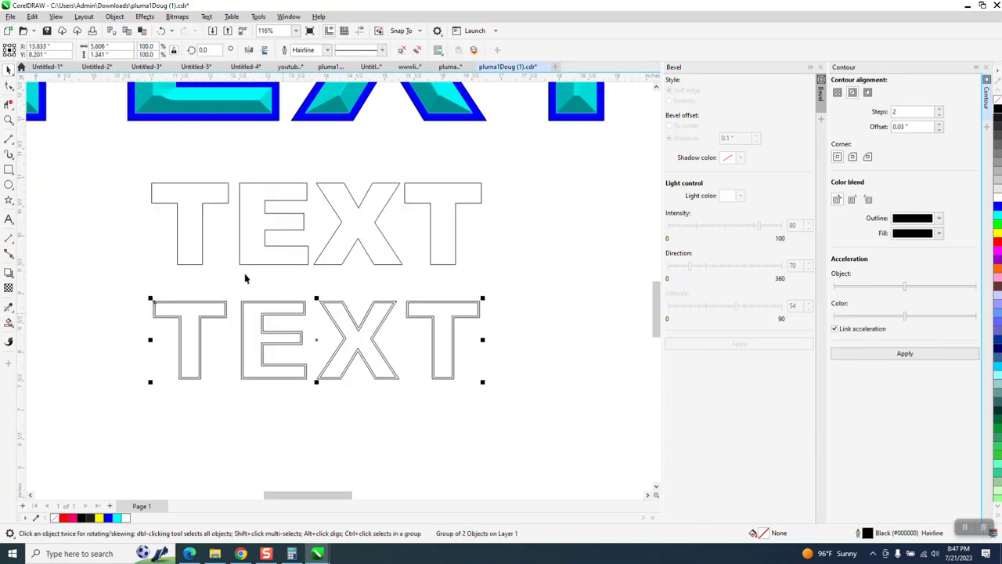
Step: Ungroup the two inner contours and move the innermost one another 2 inches down
left_click_drag(143, 278, 526, 403)
left_click(115, 16)
mouse_move(138, 194)
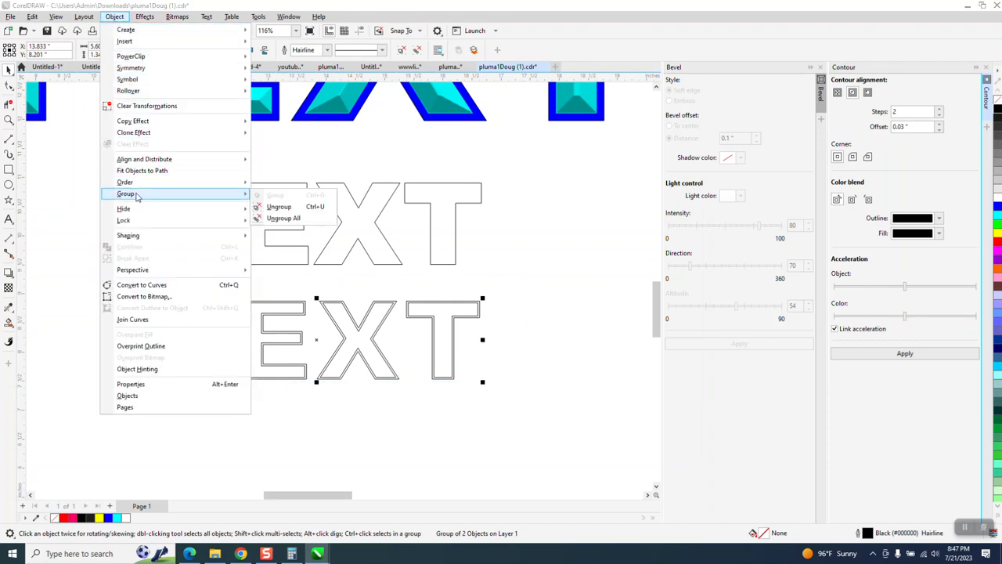
left_click(268, 207)
left_click(548, 225)
left_click(449, 313)
key("Down")
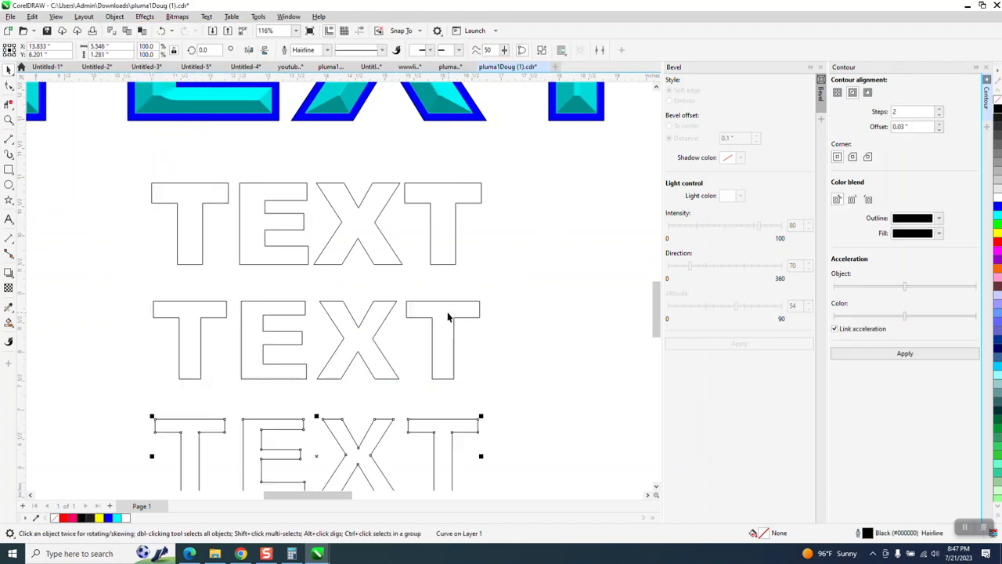
Step: Fill the original small text outline with blue and the middle contour lettering with green
left_click(455, 242)
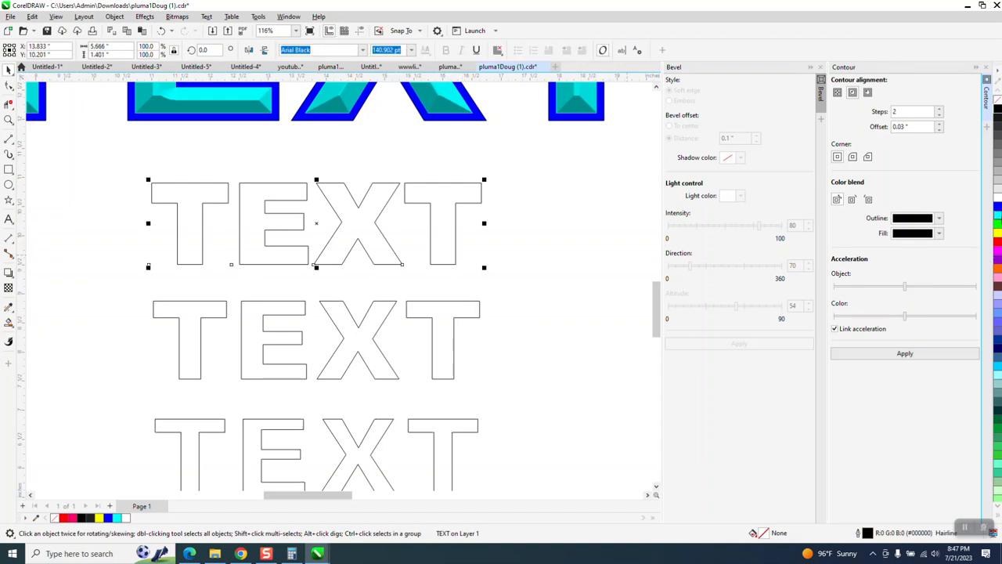
left_click(998, 210)
left_click(453, 335)
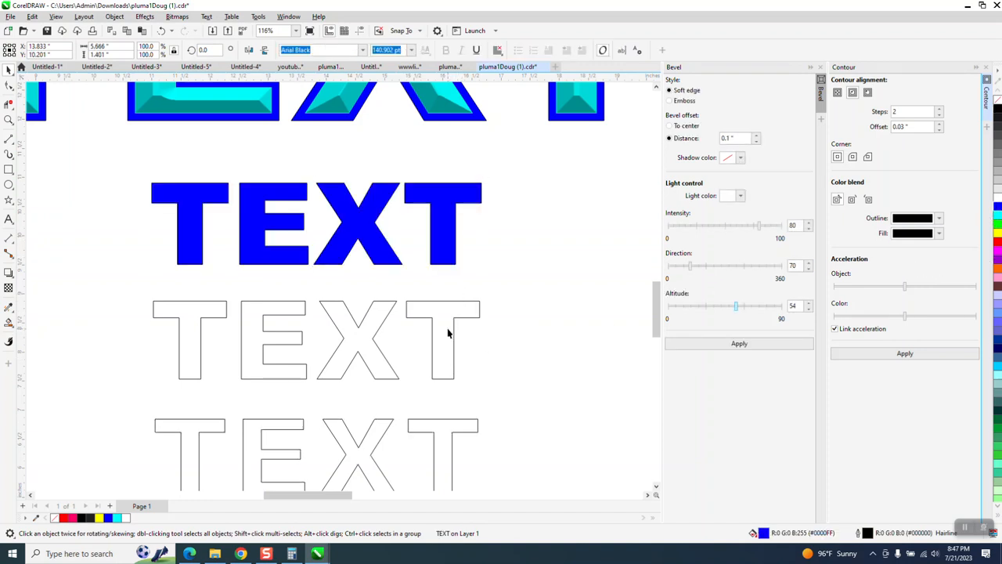
left_click(998, 227)
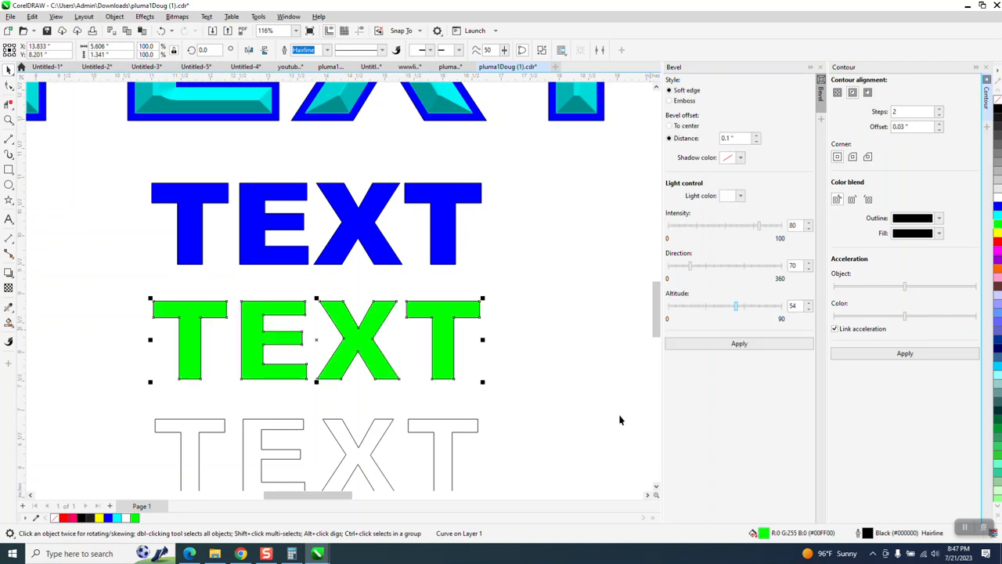
Step: Fill the innermost lettering with cyan, remove its outline and apply a soft-edge bevel with a 0.1" distance
left_click(451, 443)
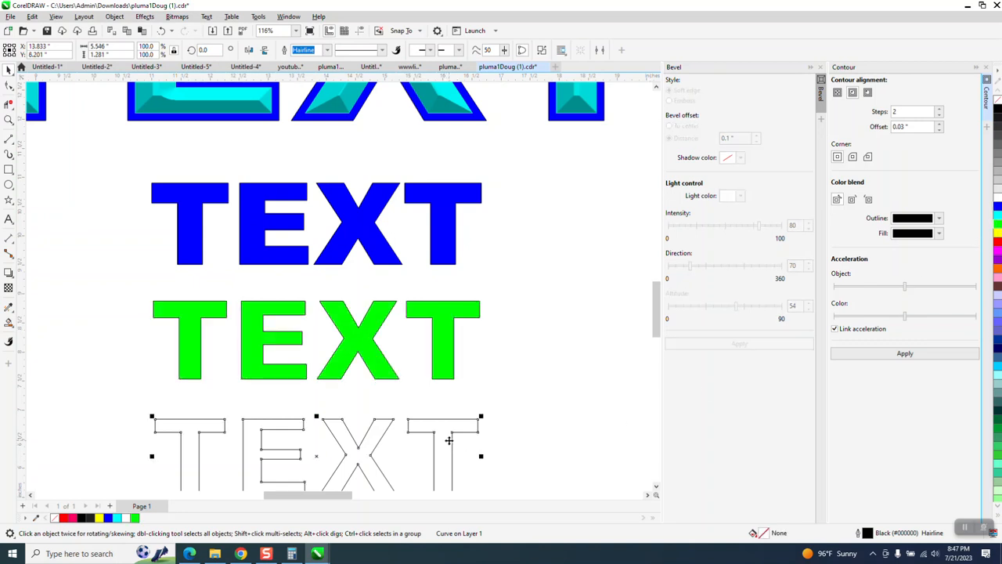
left_click(997, 220)
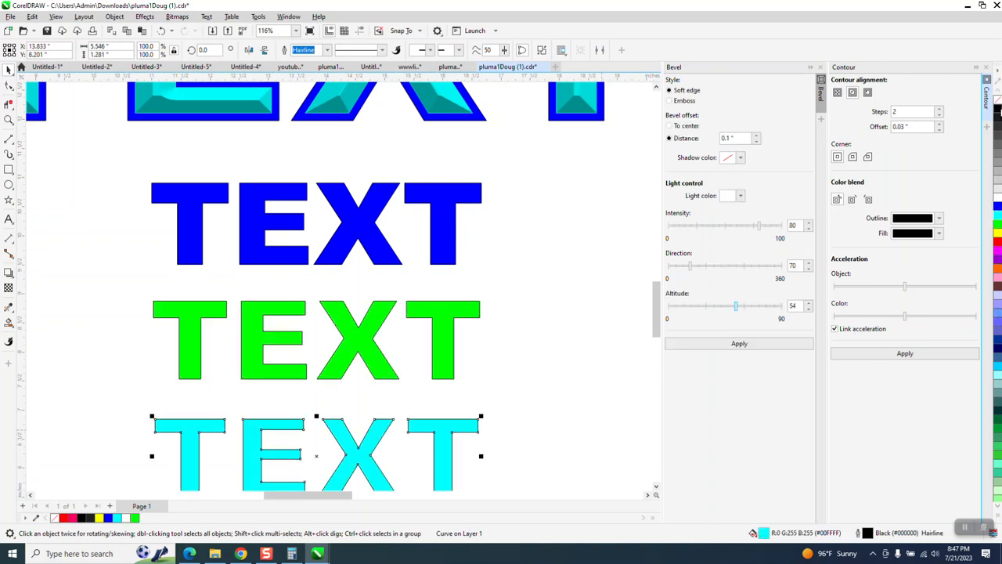
right_click(996, 99)
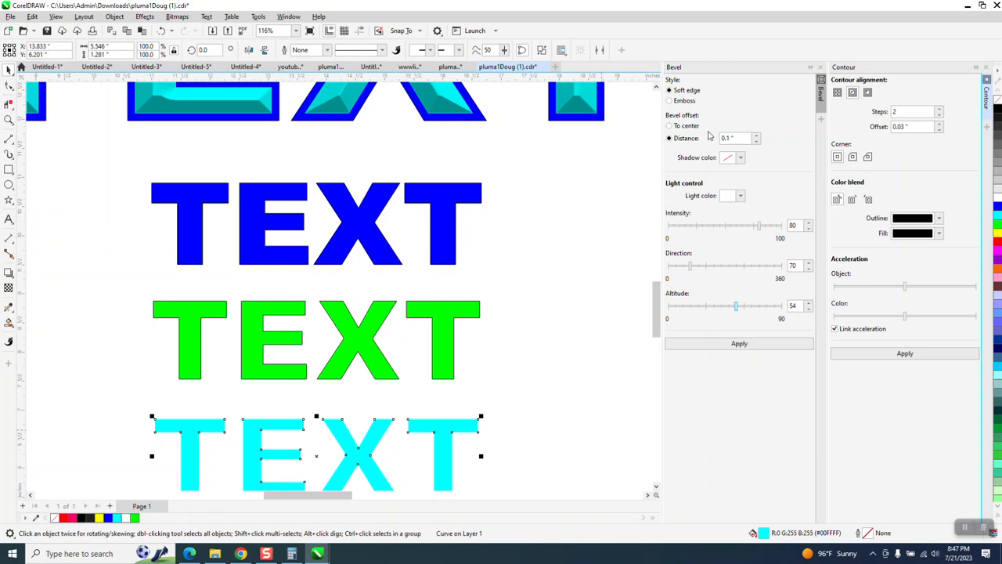
left_click(739, 343)
Step: Move the cyan bevel 2 inches up onto the green lettering, and both together 2 inches up onto the blue text
scroll(391, 284, "down", 2)
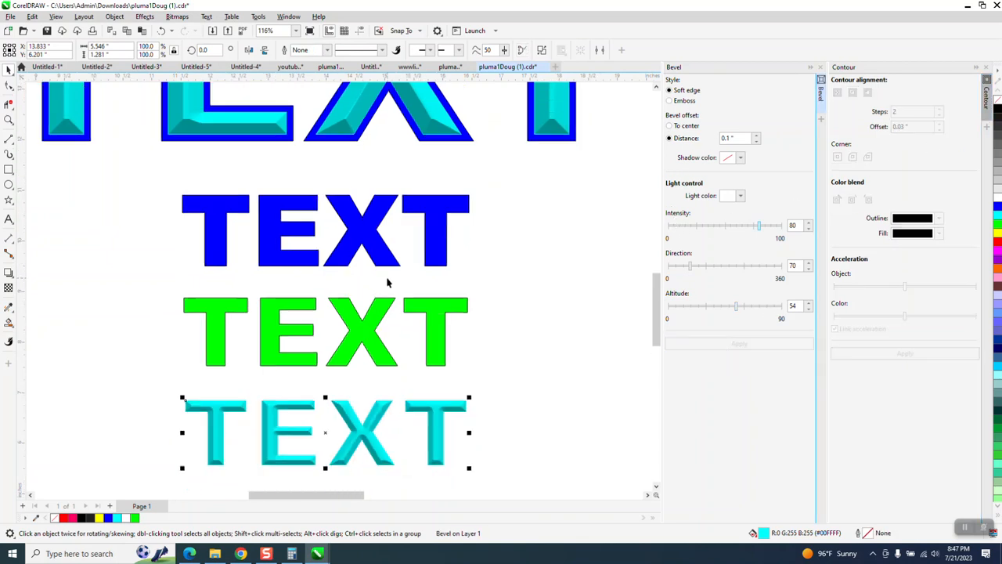
left_click_drag(326, 423, 326, 335)
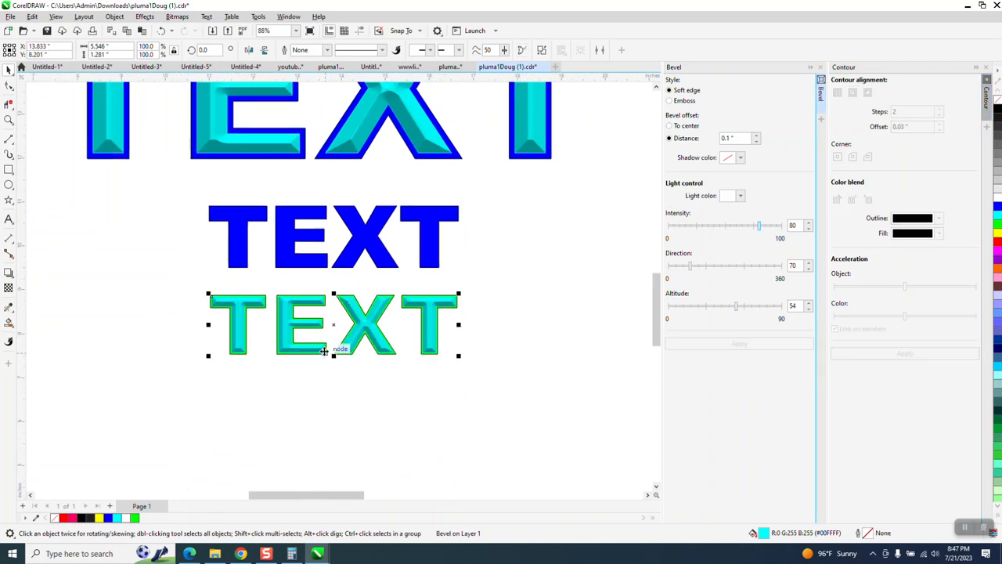
left_click_drag(202, 279, 505, 365)
key("Up")
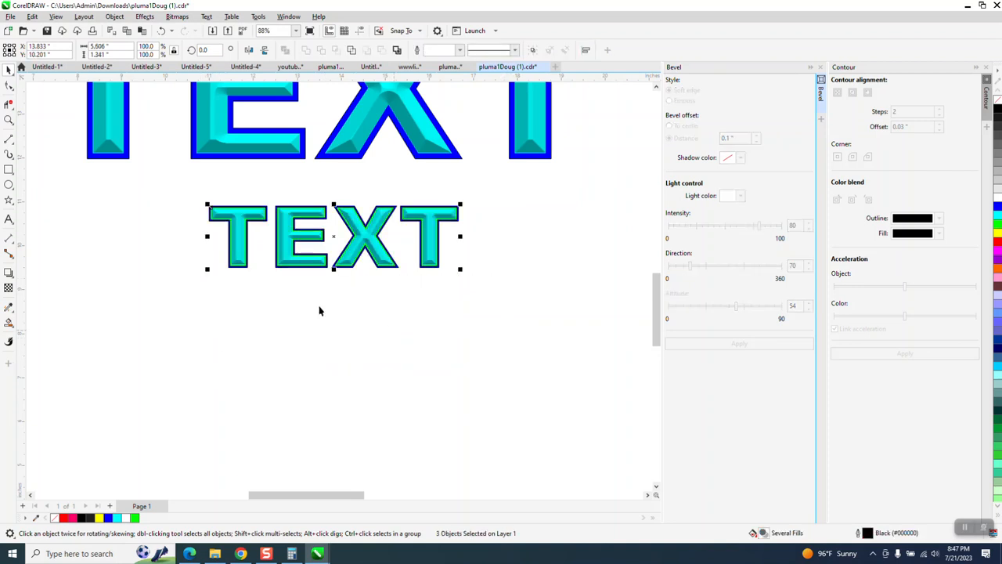
Step: Change the fill of the green contour lettering between the bevel and the blue border to red
left_click(9, 120)
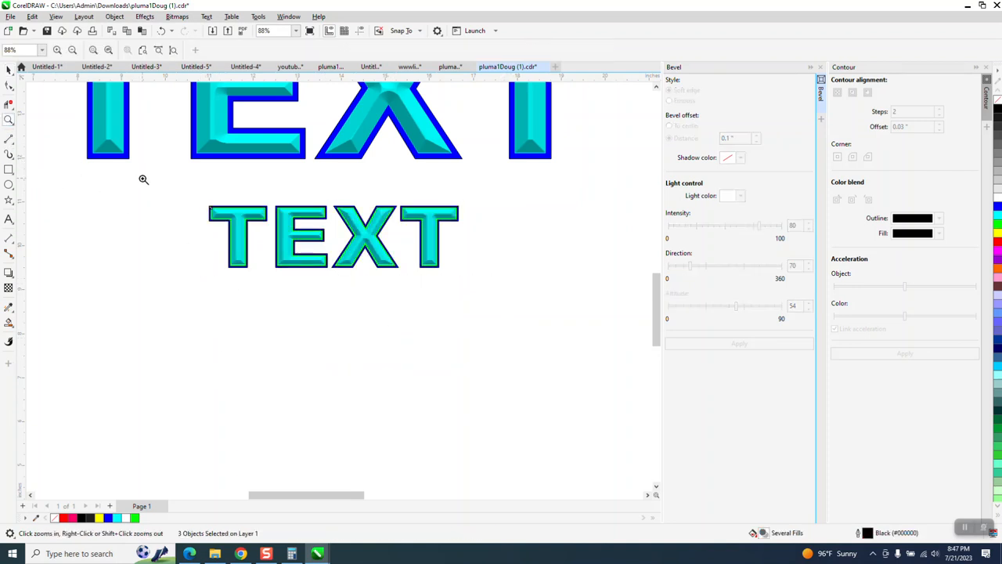
left_click_drag(180, 194, 524, 310)
left_click_drag(278, 190, 506, 350)
left_click(8, 69)
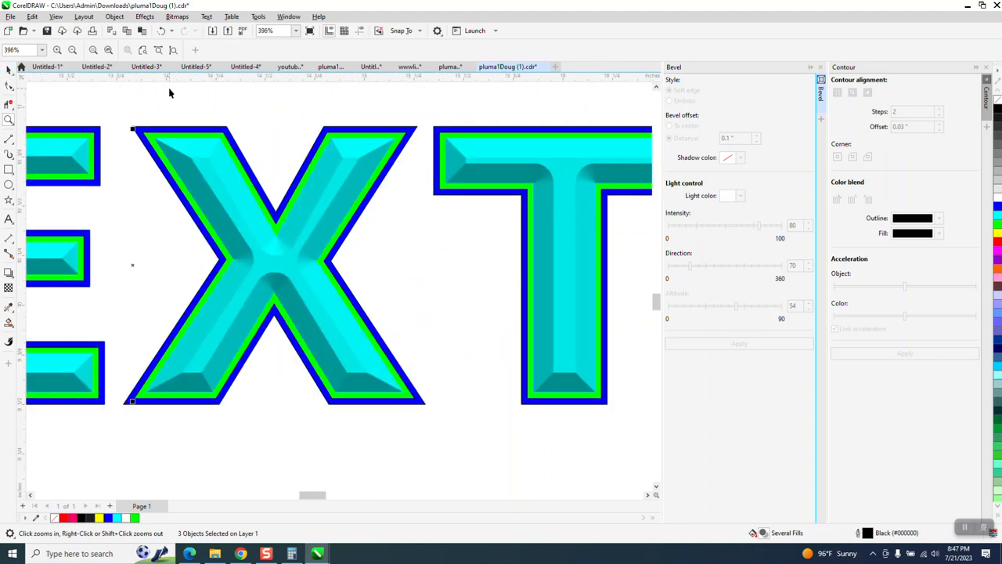
left_click(225, 141)
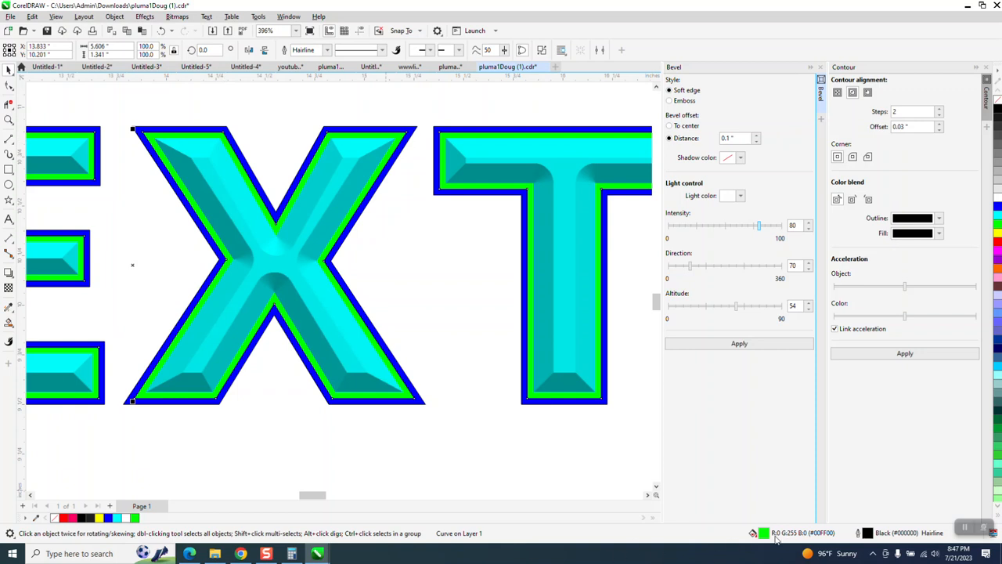
left_click(997, 247)
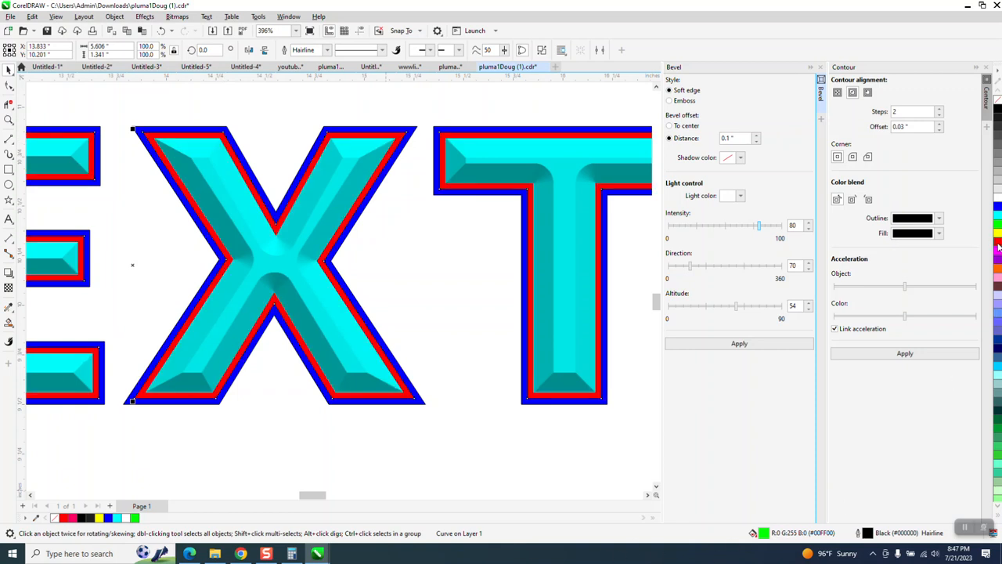
left_click(423, 307)
Step: Close the Bevel and Contour settings to clear the workspace around the finished lettering
scroll(423, 307, "down", 2)
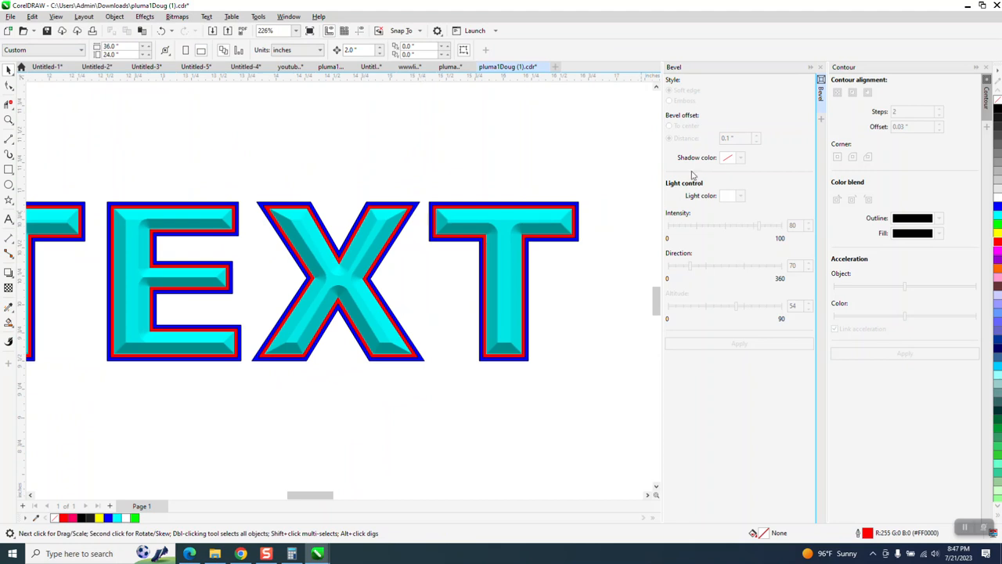
left_click(820, 68)
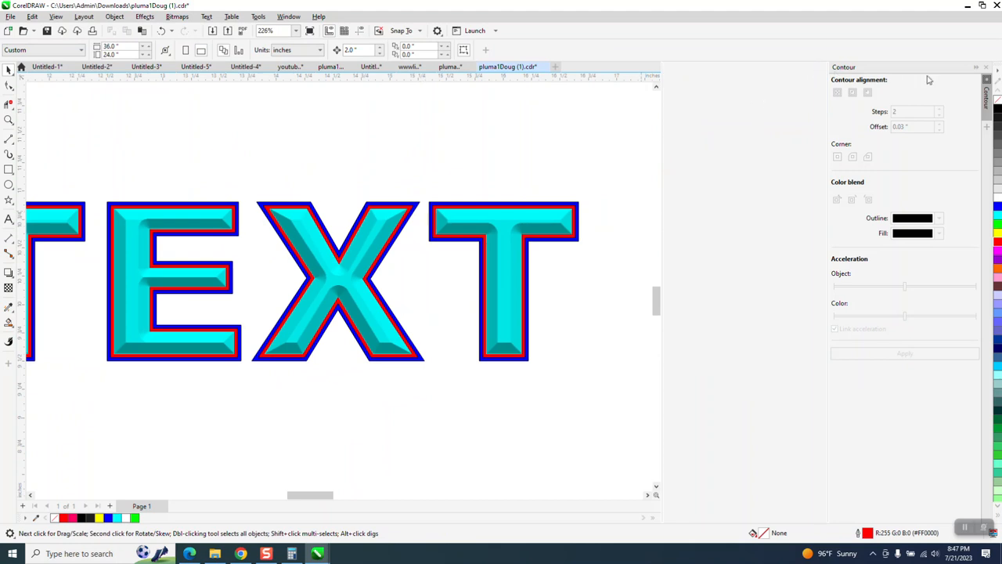
left_click(987, 67)
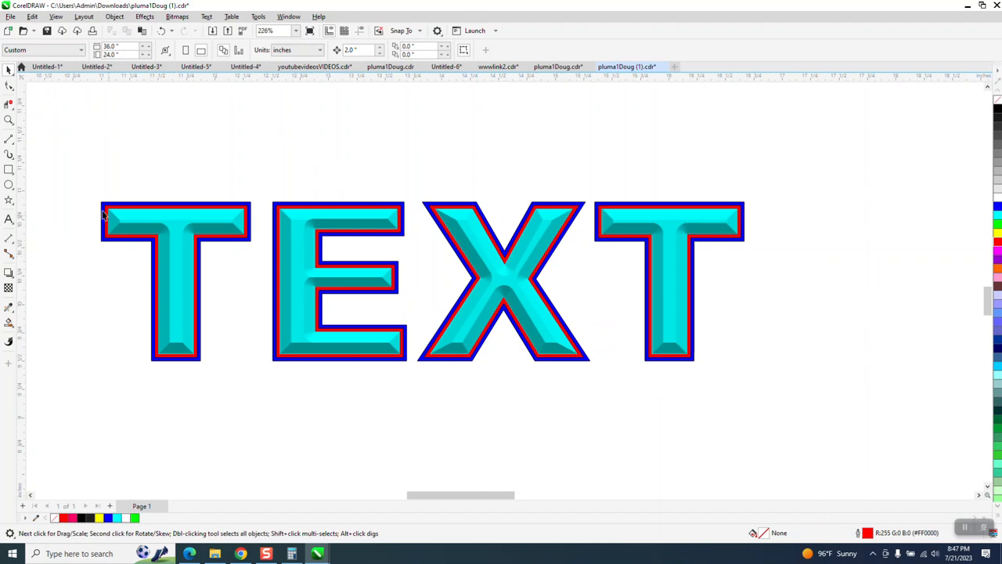